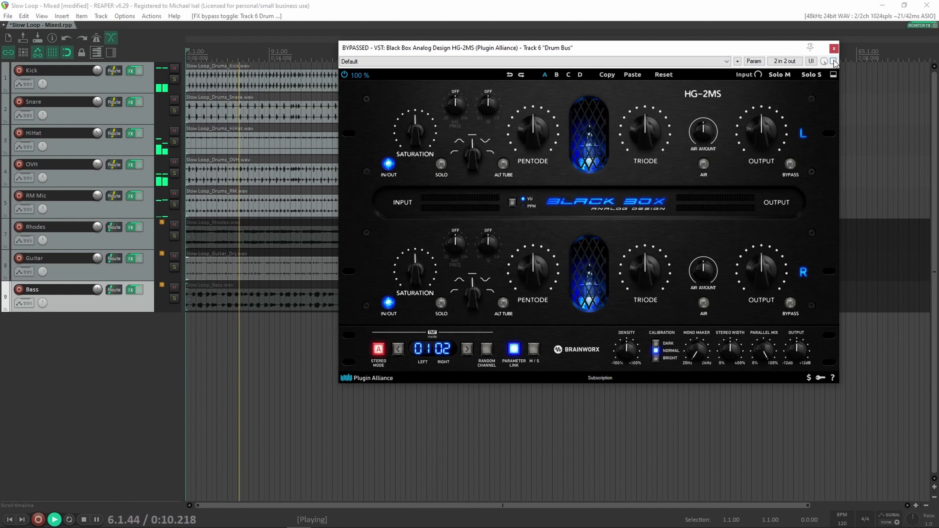
Step: Compare the drum bus with and without the HG-2MS plugin, leaving the plugin active
left_click(833, 61)
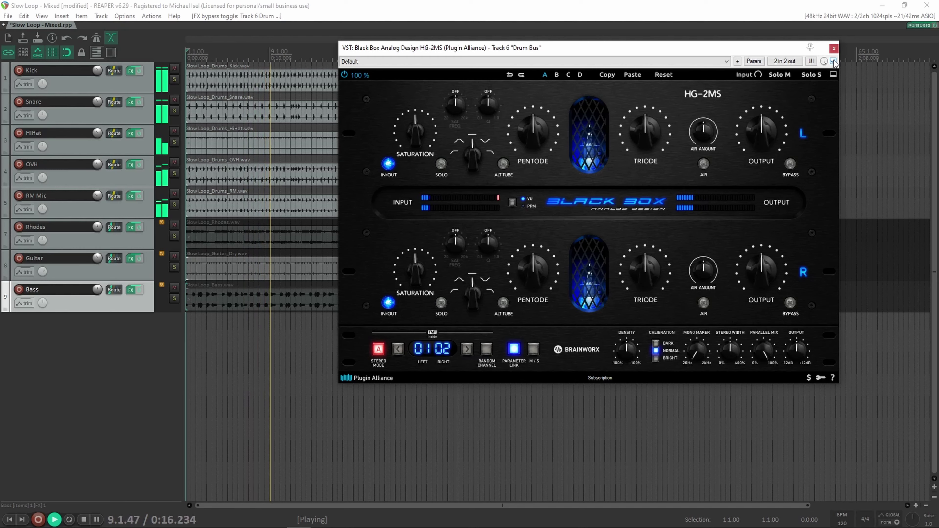
left_click(834, 61)
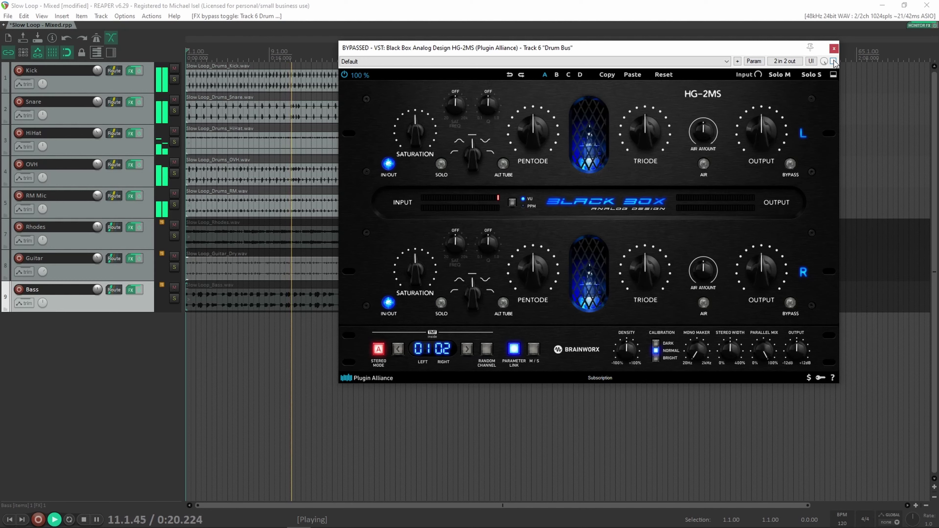
left_click(833, 62)
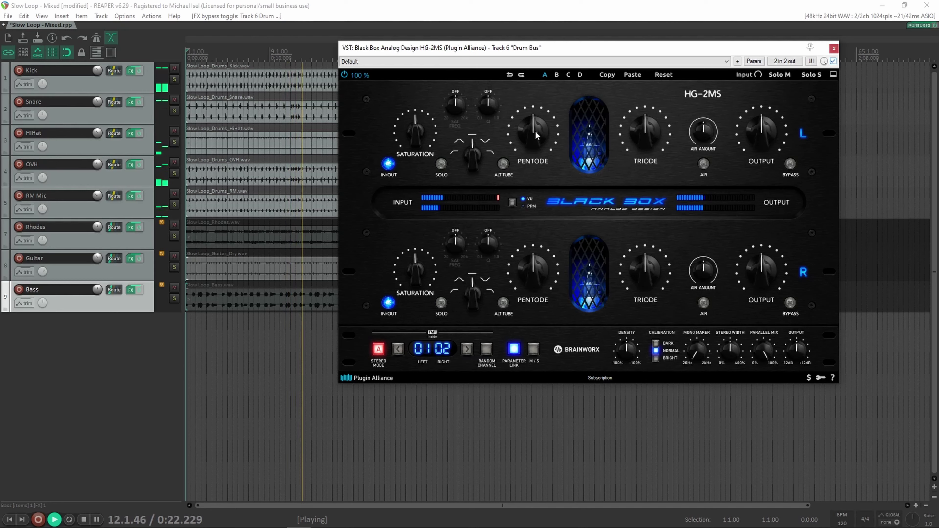
Step: Switch the saturation circuit out and back in on both channels to compare the drum sound
left_click(388, 164)
left_click(388, 164)
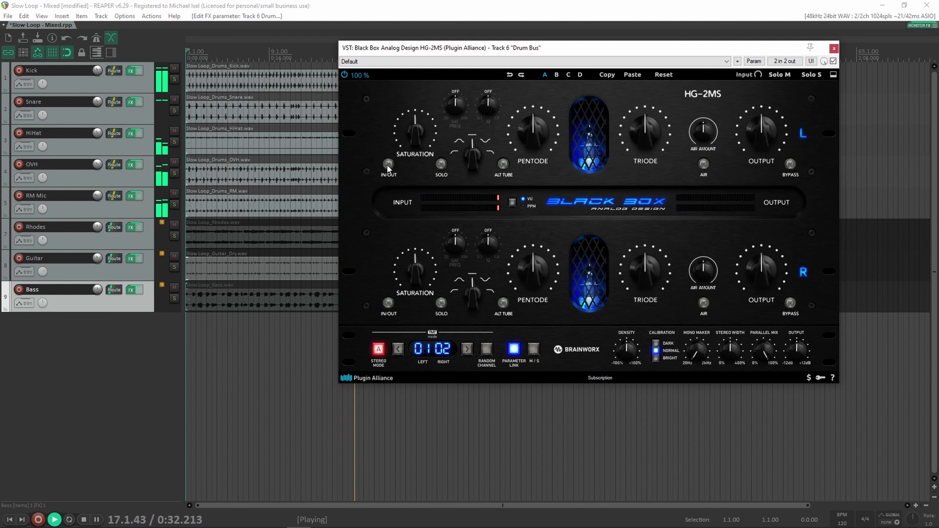
left_click(387, 164)
Step: Audition saturation raised to 100% with the output lowered, and bring saturation back to its midpoint with output at 49%
left_click_drag(408, 137, 414, 120)
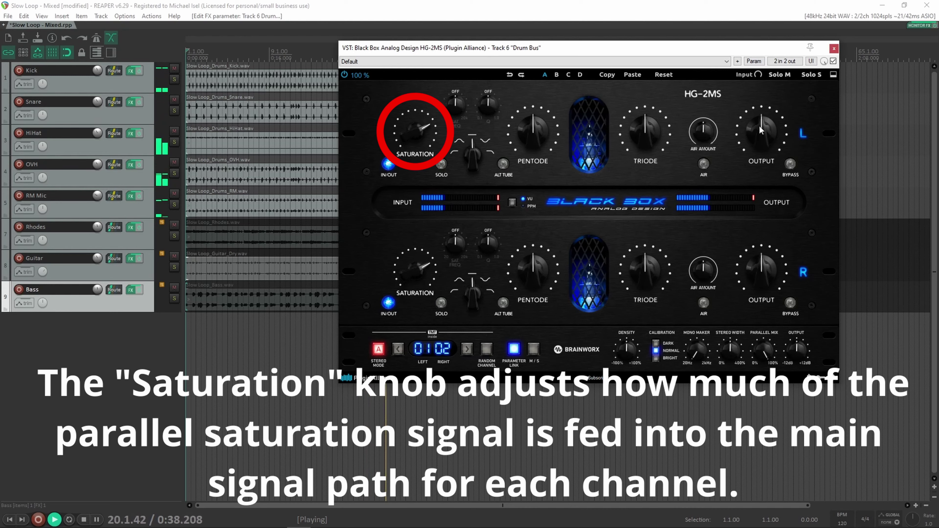
left_click_drag(758, 125, 759, 155)
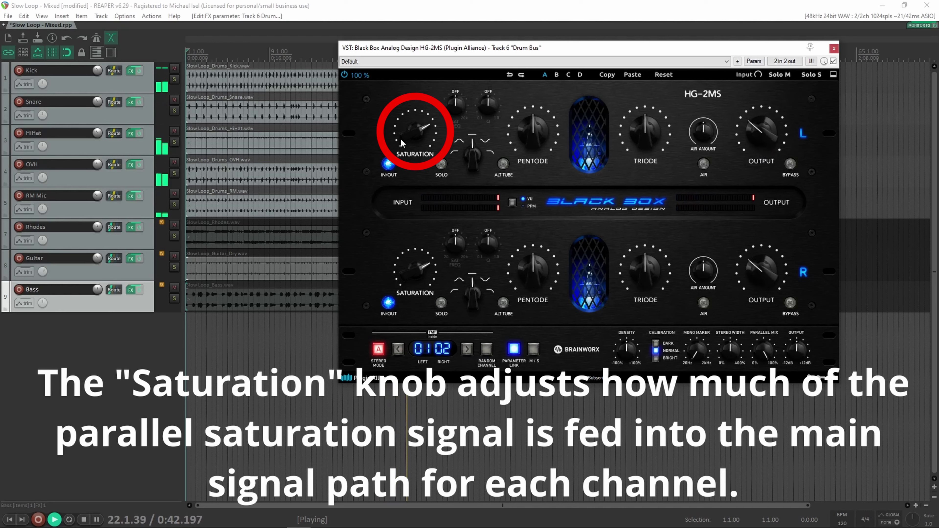
left_click_drag(400, 139, 412, 120)
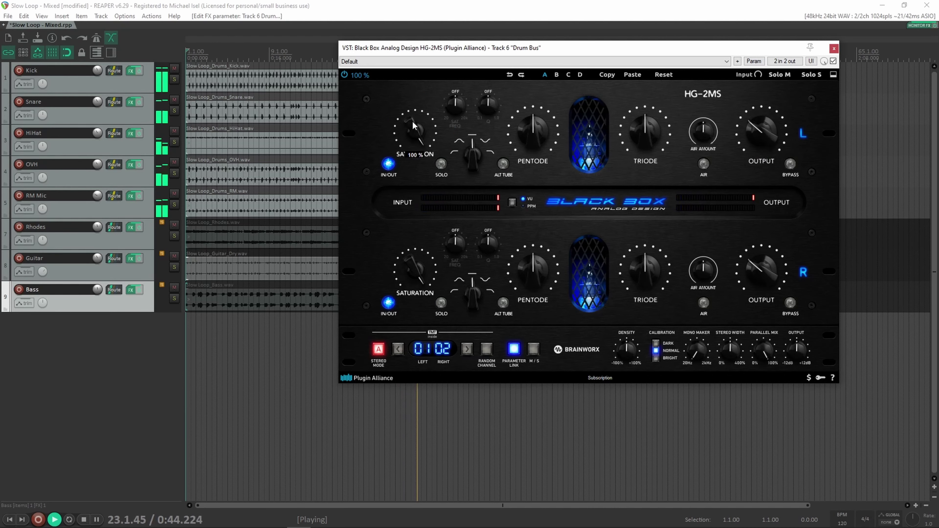
left_click_drag(758, 130, 763, 109)
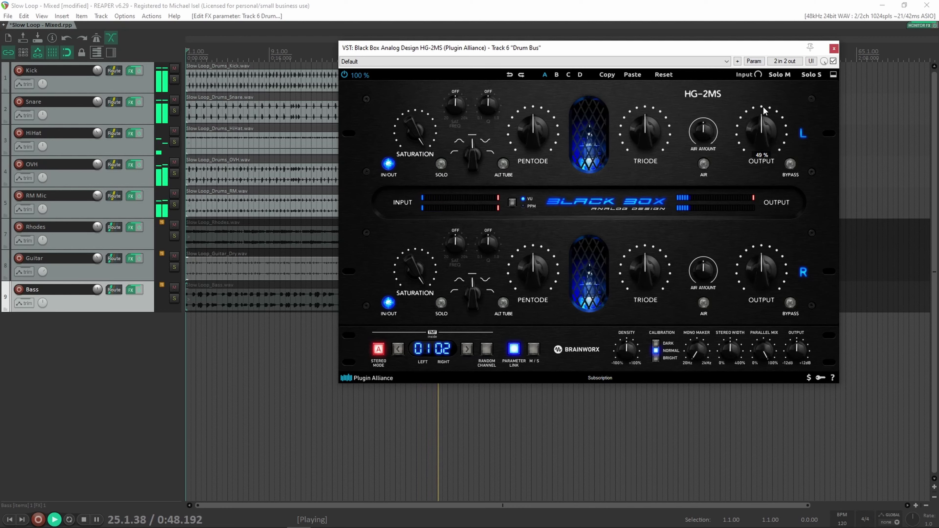
left_click_drag(423, 130, 488, 156)
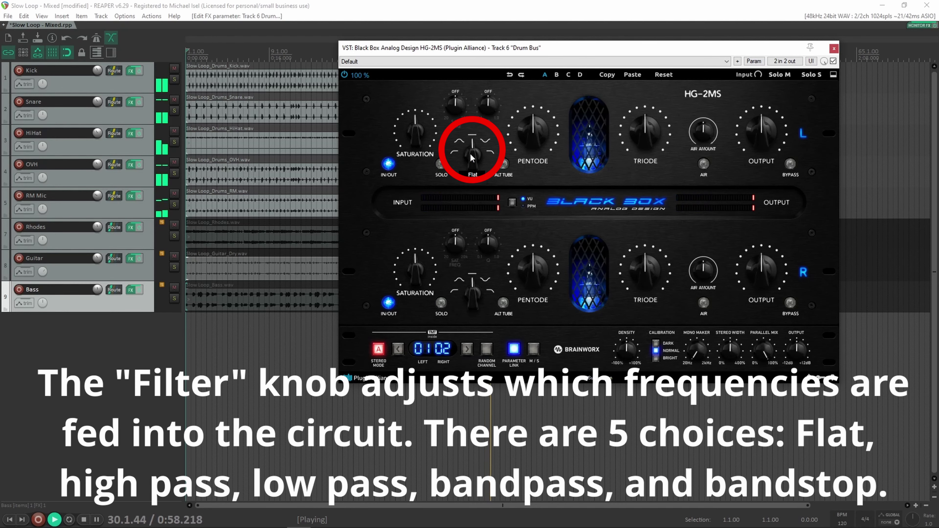
Step: Step the saturation filter through BandPass and HighPass, ending on BandStop
mouse_move(471, 168)
scroll(470, 168, "down", 1)
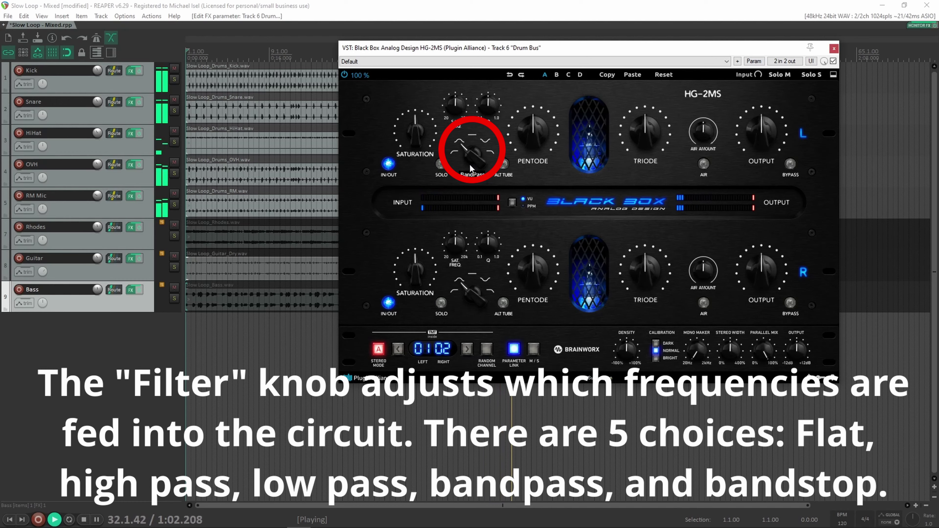
left_click_drag(470, 164, 471, 190)
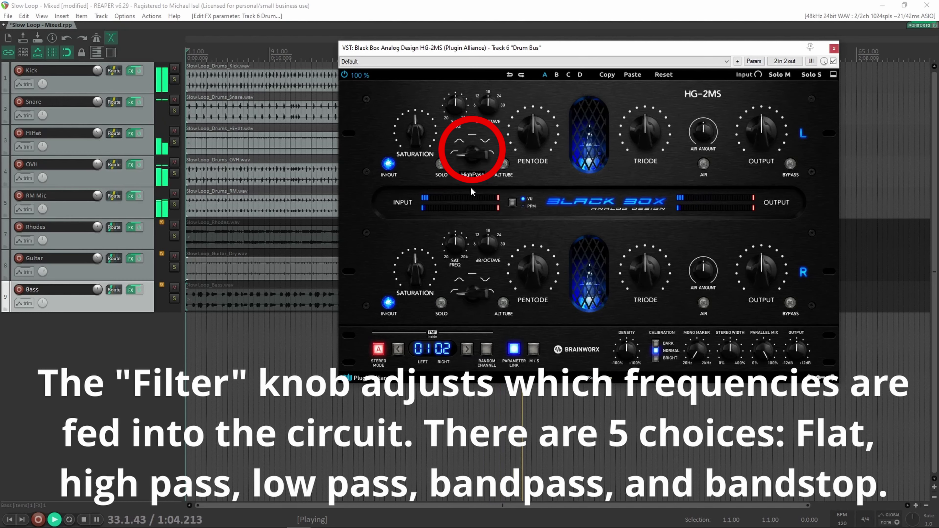
left_click_drag(471, 191, 478, 143)
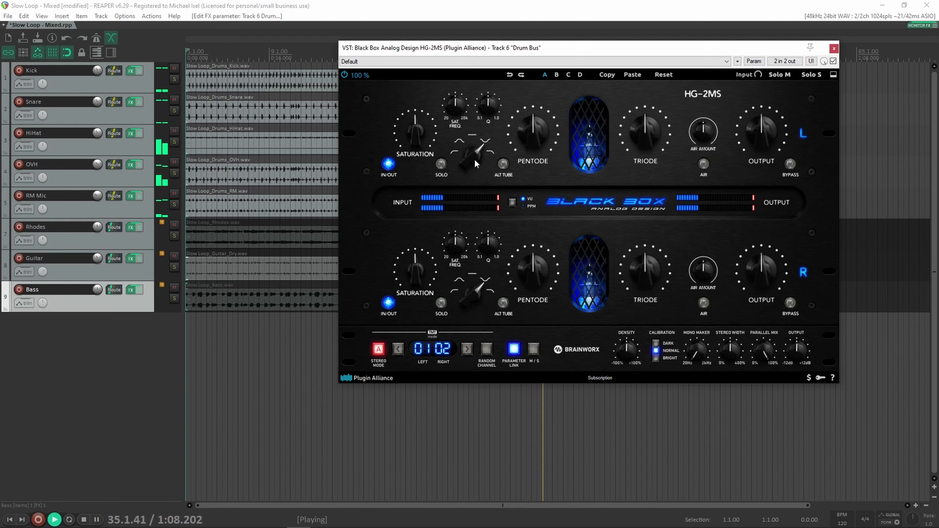
mouse_move(474, 152)
left_click_drag(474, 152, 478, 164)
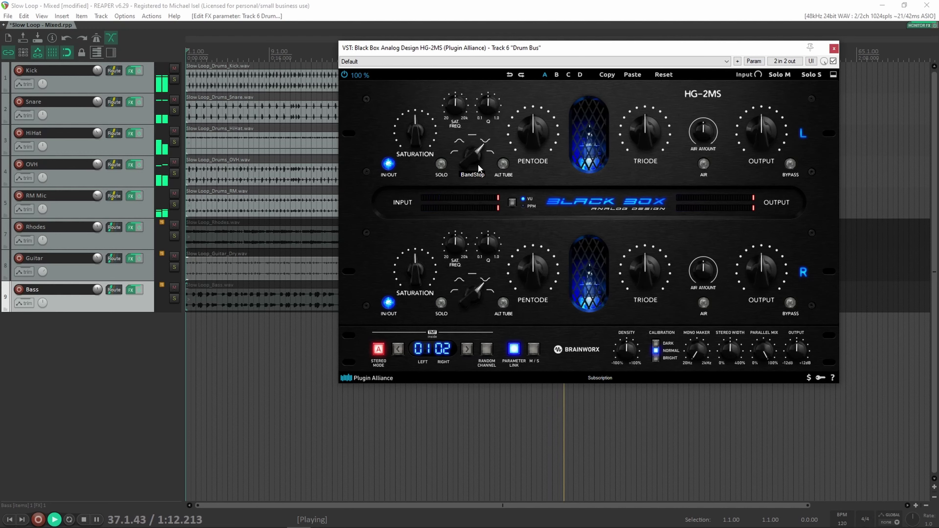
Step: Sweep the BandStop filter's saturation frequency from its lowest range up to about 11.26 kHz while varying the Q
left_click_drag(459, 114, 472, 122)
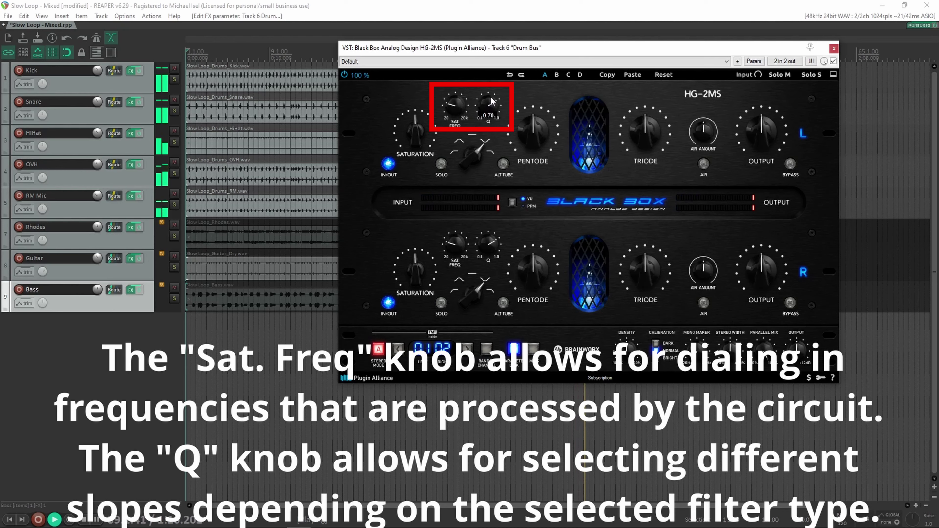
left_click_drag(457, 107, 456, 131)
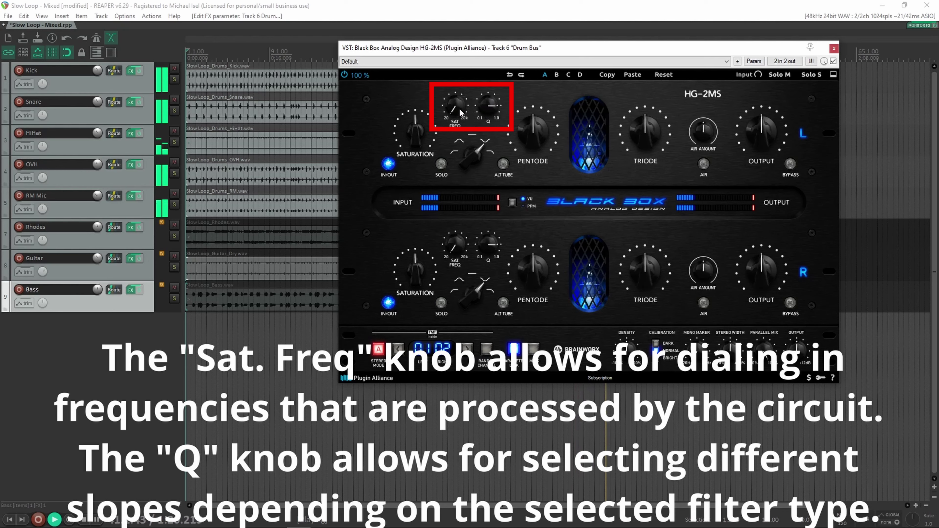
mouse_move(465, 86)
left_mouse_down()
mouse_move(484, 52)
mouse_move(489, 127)
mouse_move(455, 85)
left_mouse_up()
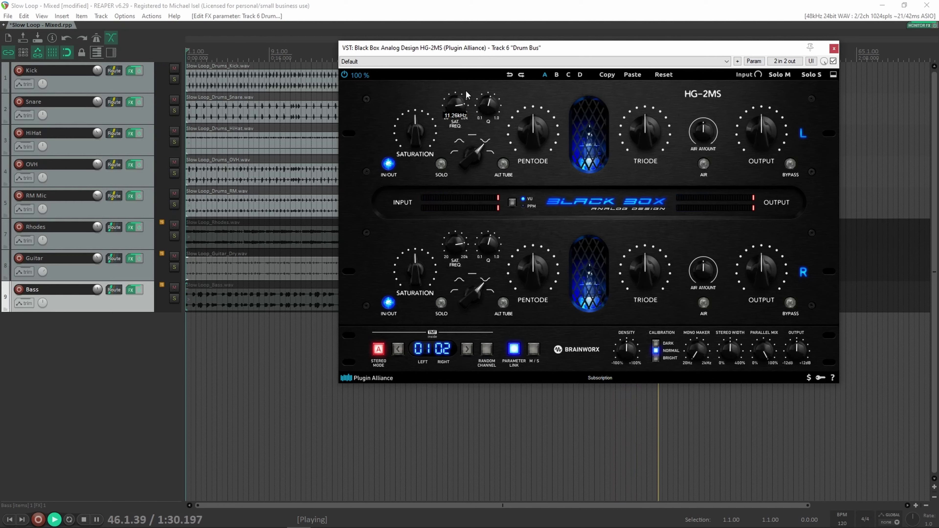
Step: Restart playback from the beginning of the song and return the saturation filter to Flat
key("space")
key("space")
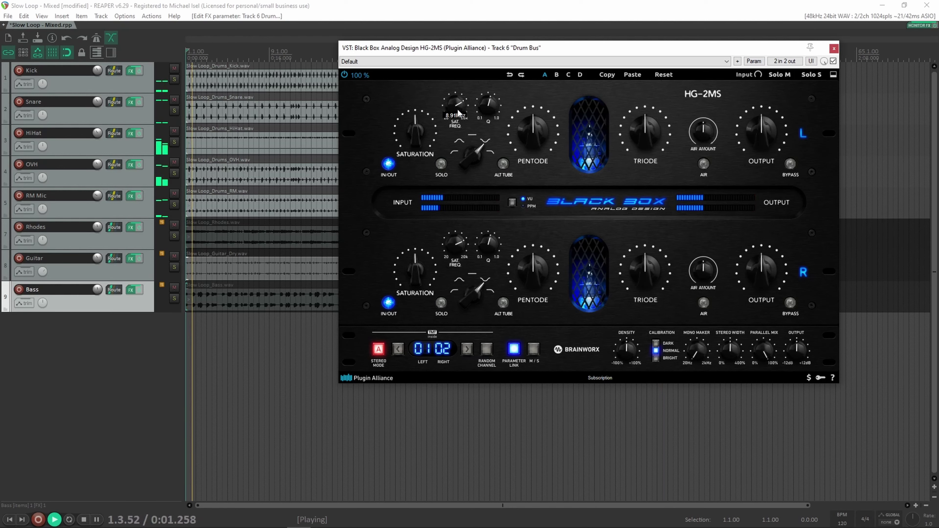
left_click_drag(457, 108, 467, 160)
Step: Solo the saturation signal and audition the BandStop and BandPass filters with the saturation frequency at about 636 Hz
left_click(443, 165)
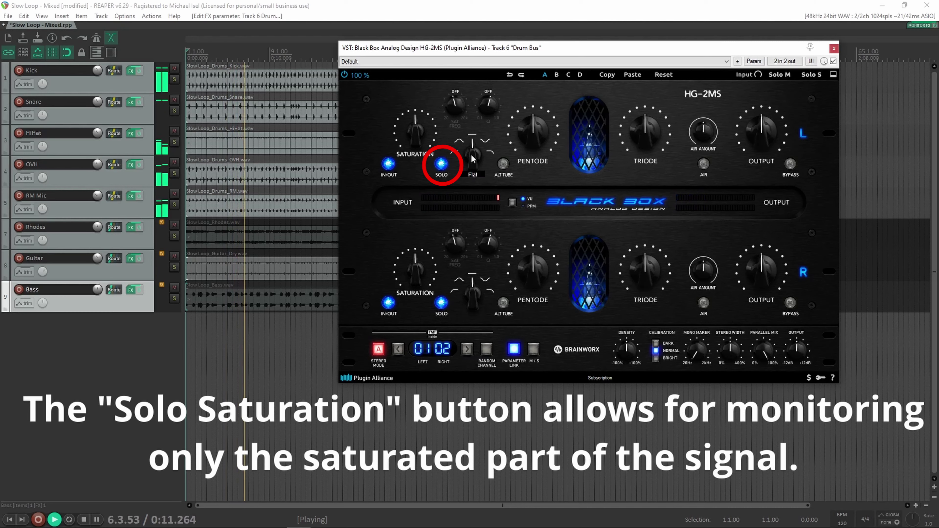
left_click_drag(473, 148, 492, 98)
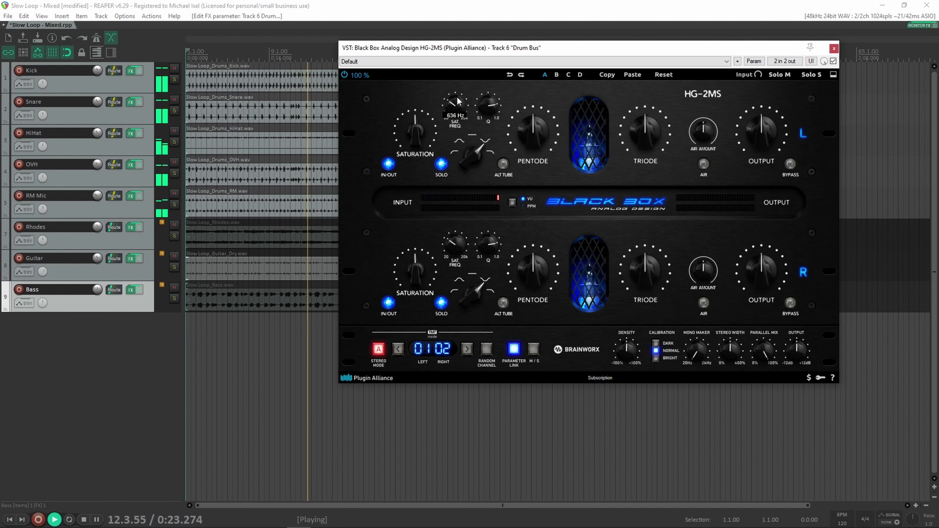
left_click_drag(477, 148, 472, 193)
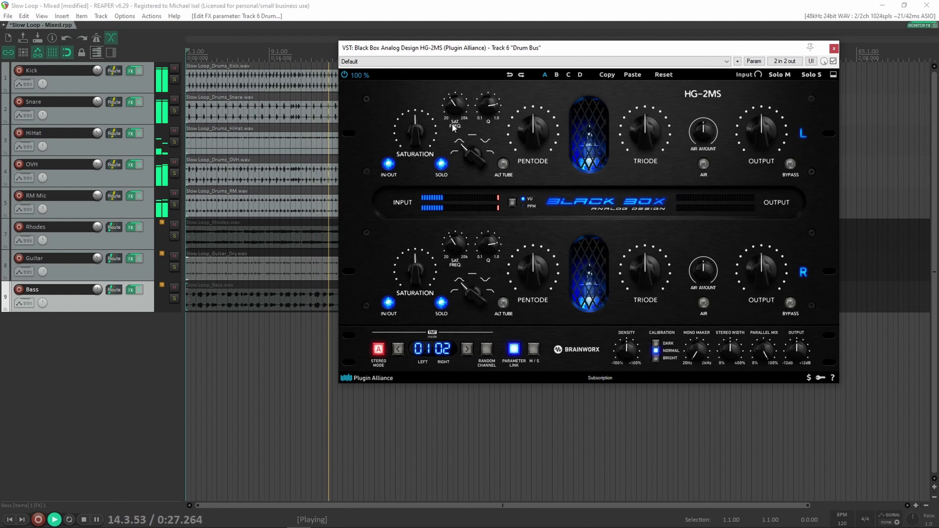
Step: Compare the soloed saturation against the full signal with the filter on BandPass and on HighPass
left_click(439, 164)
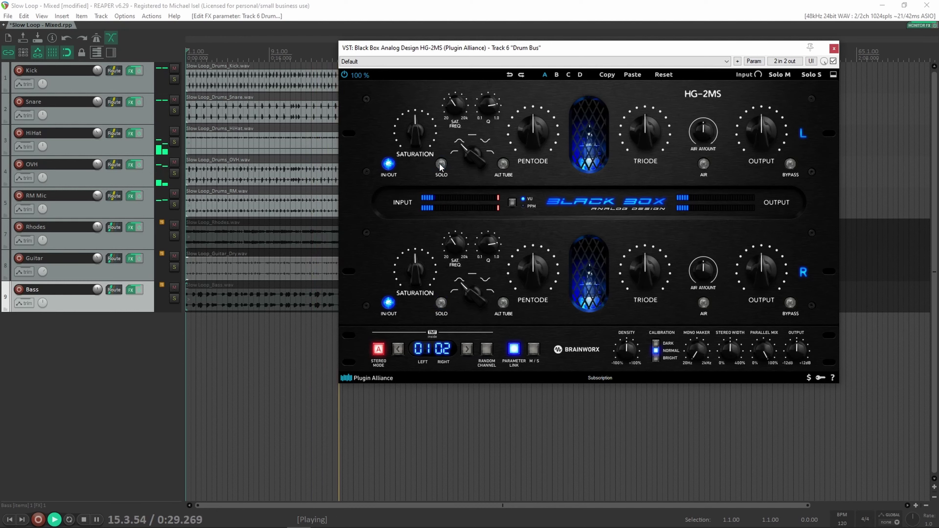
left_click(440, 164)
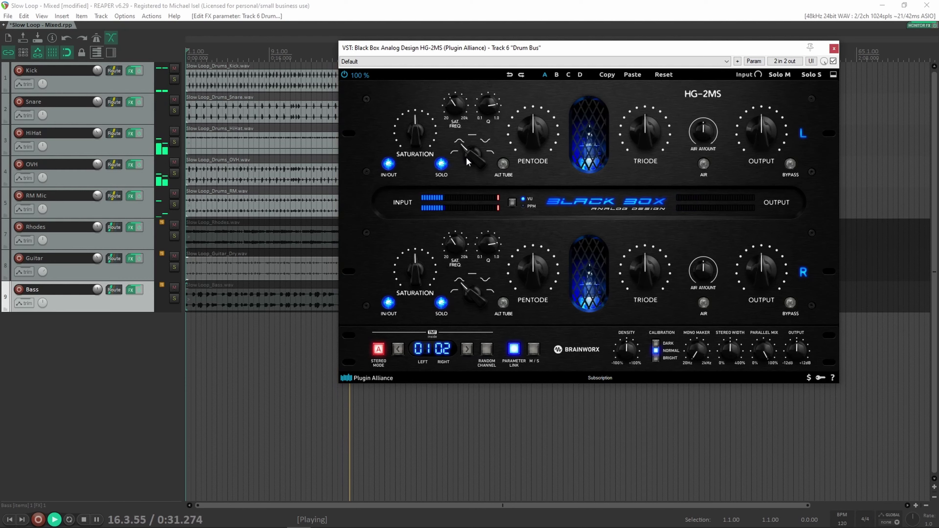
left_click_drag(474, 154, 471, 163)
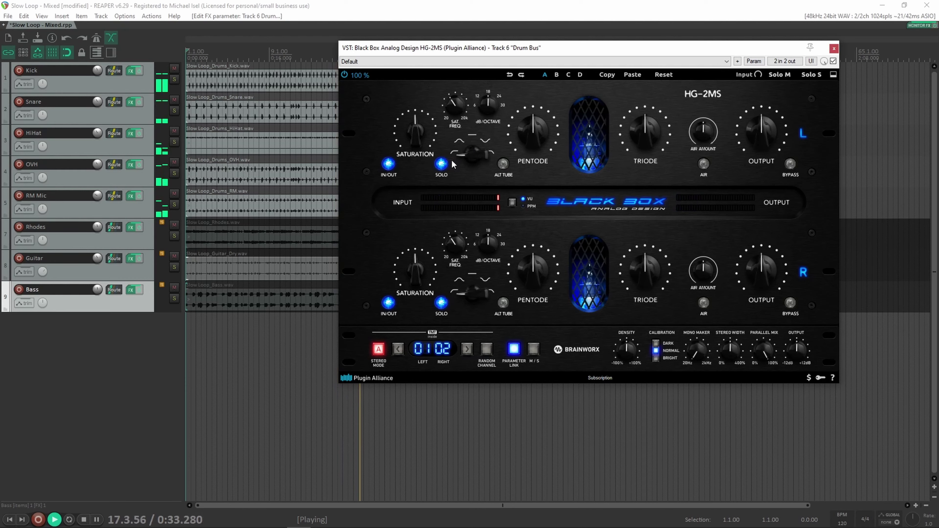
left_click(441, 164)
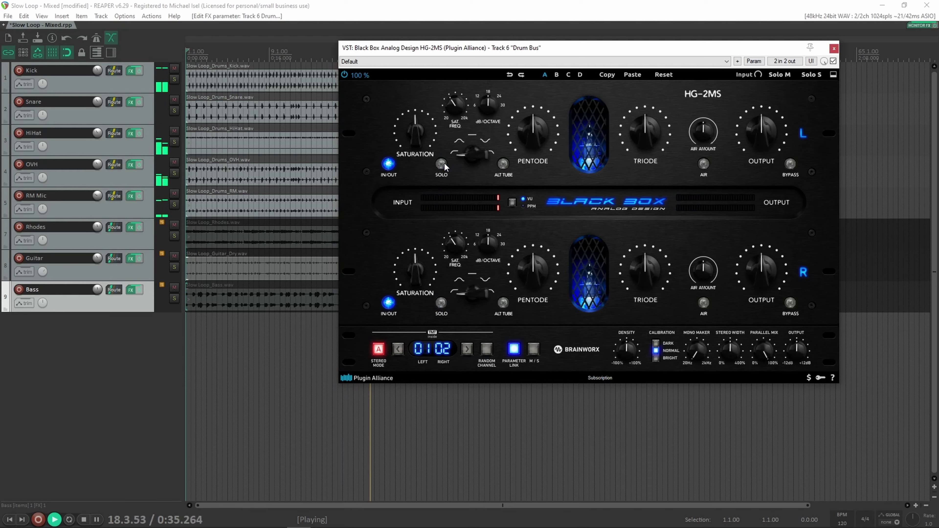
left_click(445, 163)
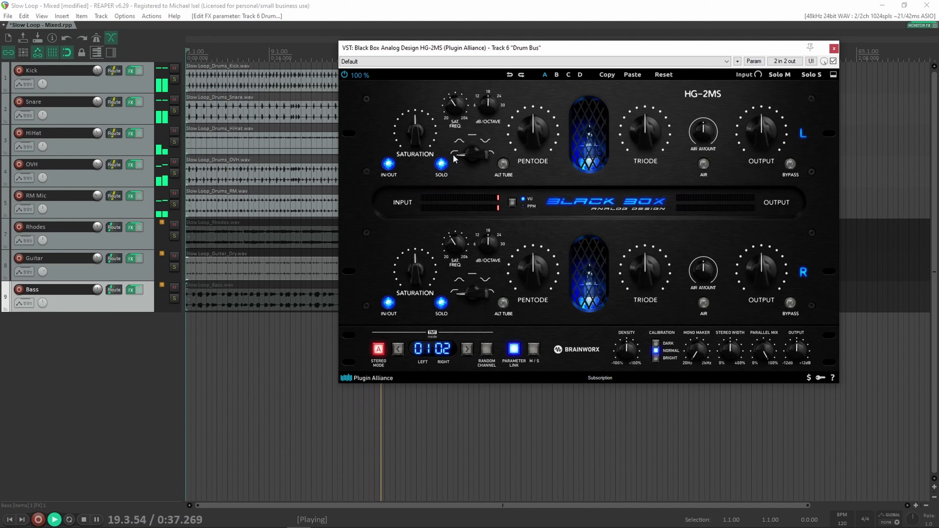
Step: Audition the Flat and BandStop filters, and leave the filter on Flat with saturation solo off
left_click_drag(464, 153, 480, 125)
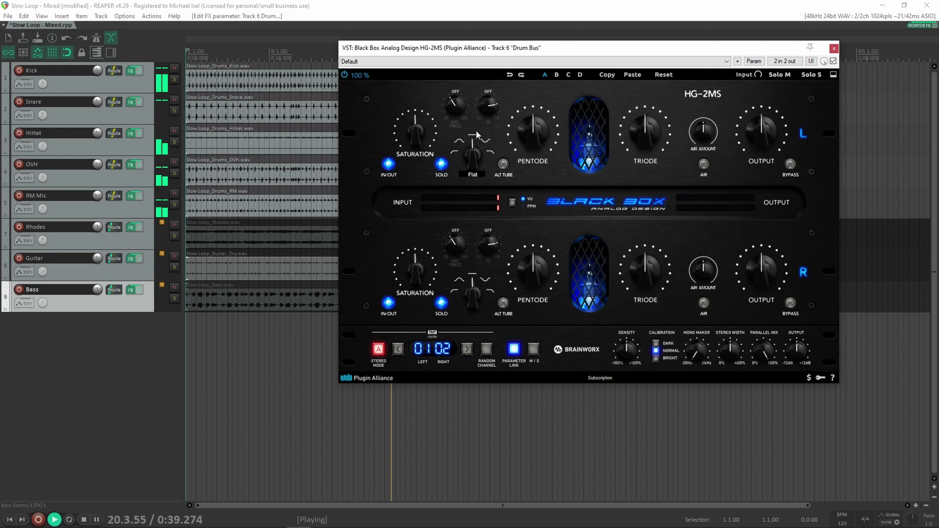
left_click_drag(474, 146, 480, 142)
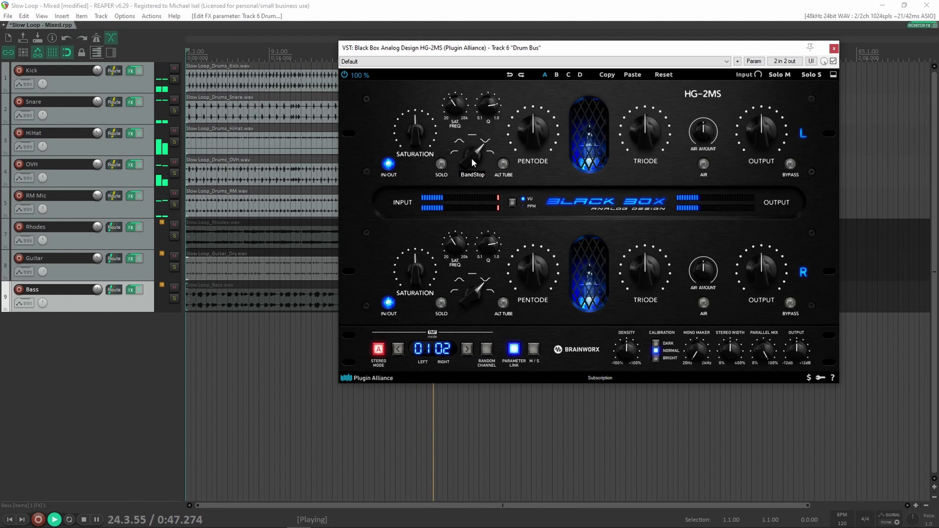
left_click_drag(471, 158, 474, 160)
Step: Switch Alt Tube on and off to compare the two tube voicings, leaving it off
left_click(502, 164)
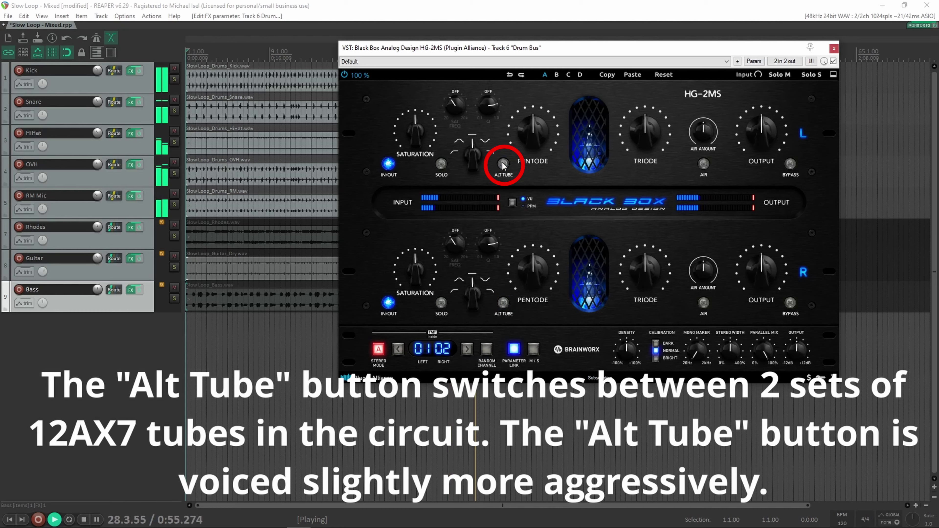
left_click(503, 164)
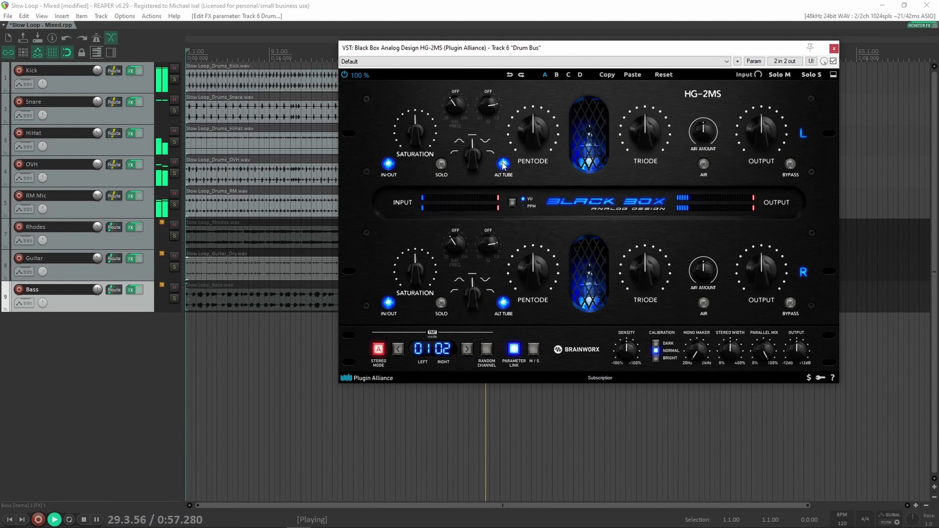
left_click(503, 164)
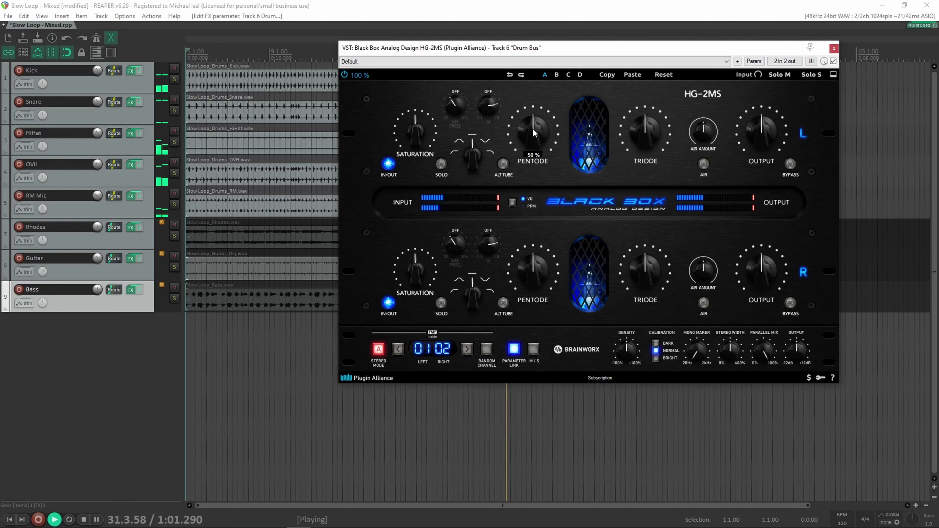
Step: Raise the pentode gain in stages from 59% to its maximum while lowering the output to compensate for the level
mouse_move(535, 128)
left_click_drag(535, 128, 539, 116)
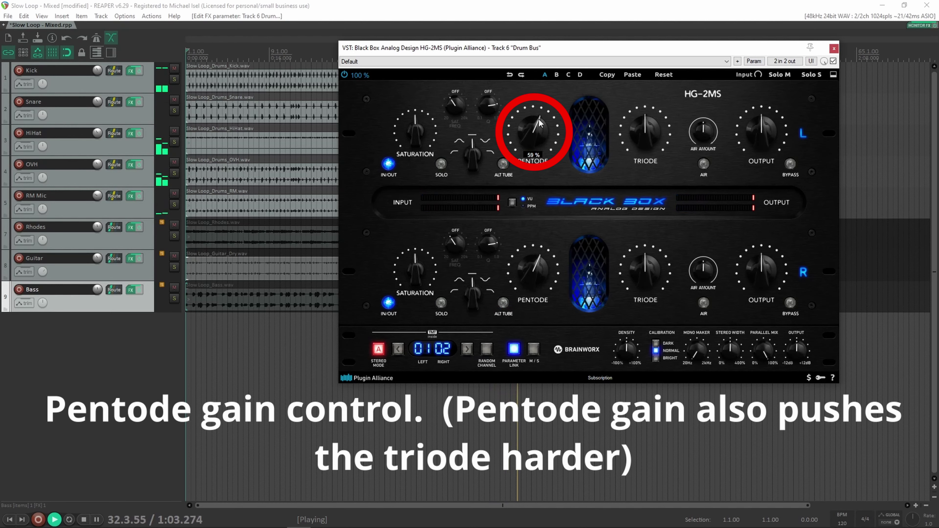
left_click_drag(758, 132, 756, 140)
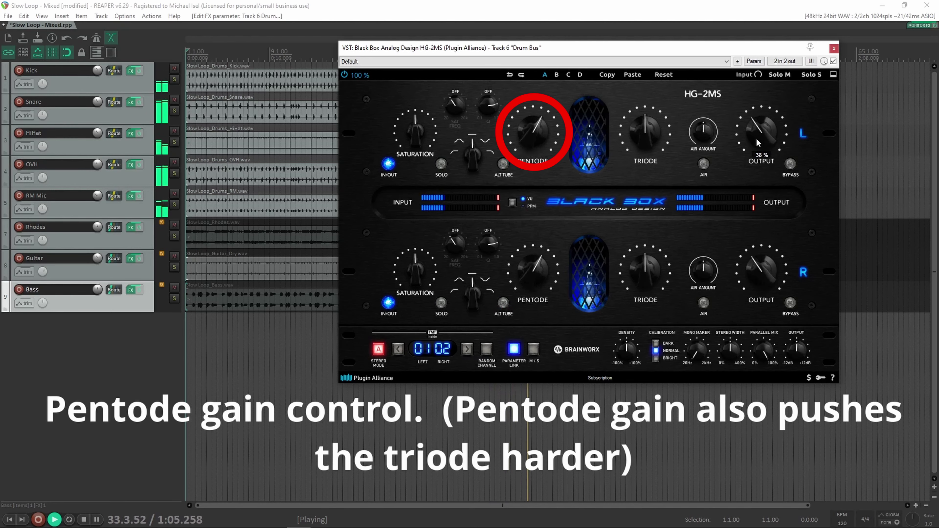
left_click_drag(541, 140, 540, 122)
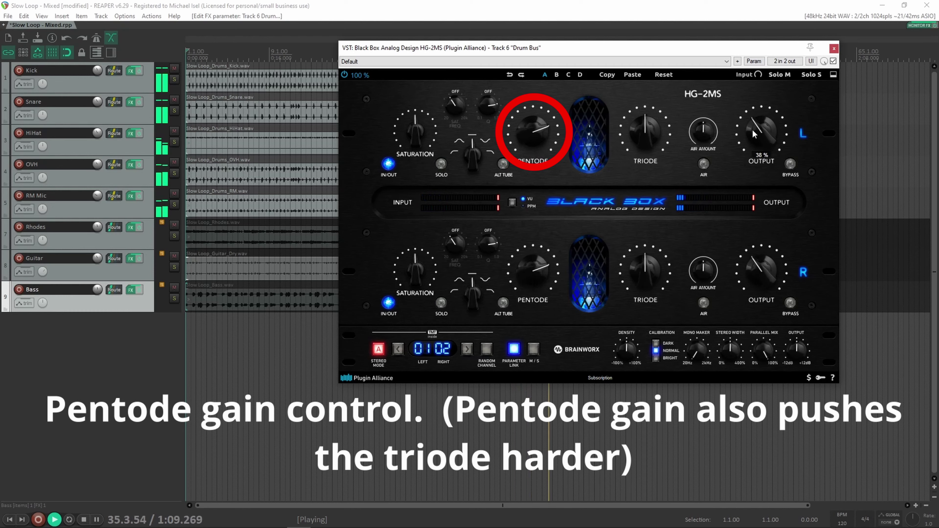
mouse_move(545, 125)
left_mouse_down()
mouse_move(540, 113)
mouse_move(549, 126)
mouse_move(552, 116)
left_mouse_up()
left_click_drag(758, 142, 758, 128)
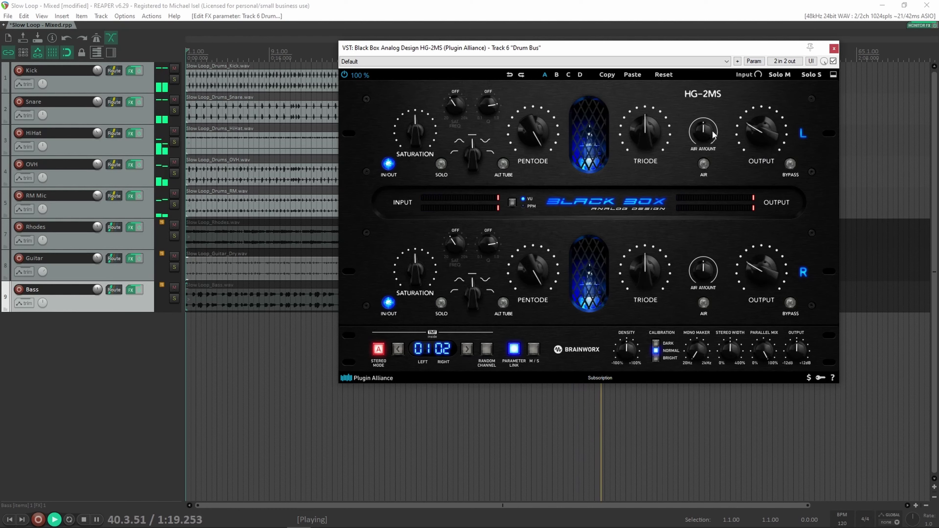
Step: Switch the saturation circuit out on both channels
left_click(388, 164)
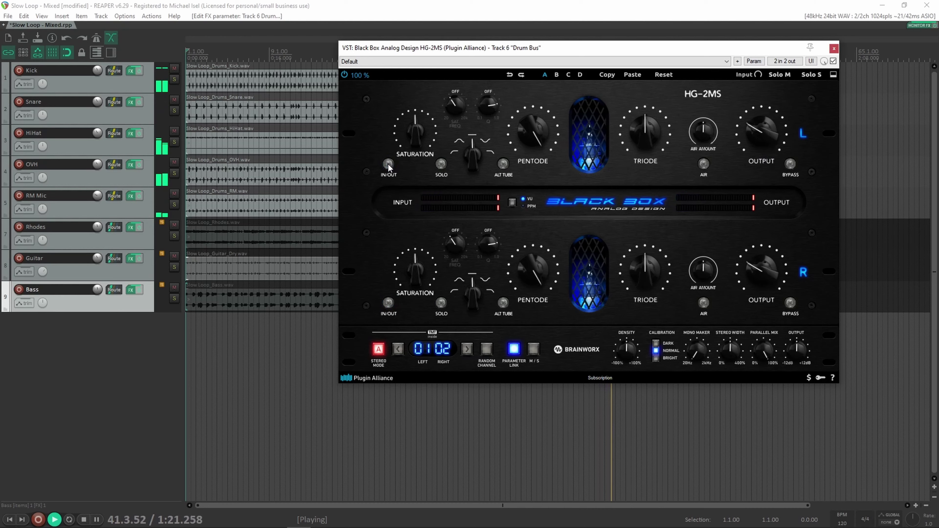
Step: Switch the saturation circuit back in, briefly auditioning the BandStop filter and saturation solo before returning to Flat with solo off
left_click(388, 164)
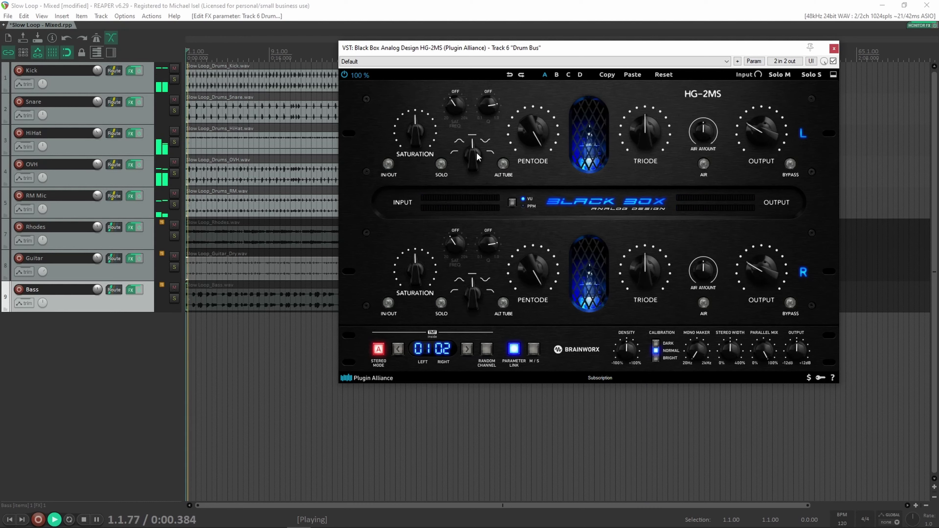
left_click_drag(476, 152, 475, 141)
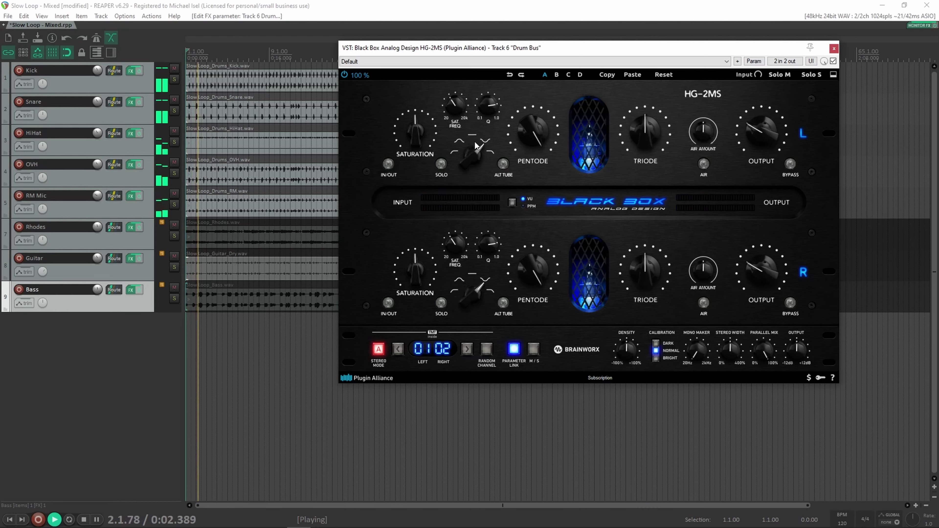
left_click(442, 165)
left_click(389, 167)
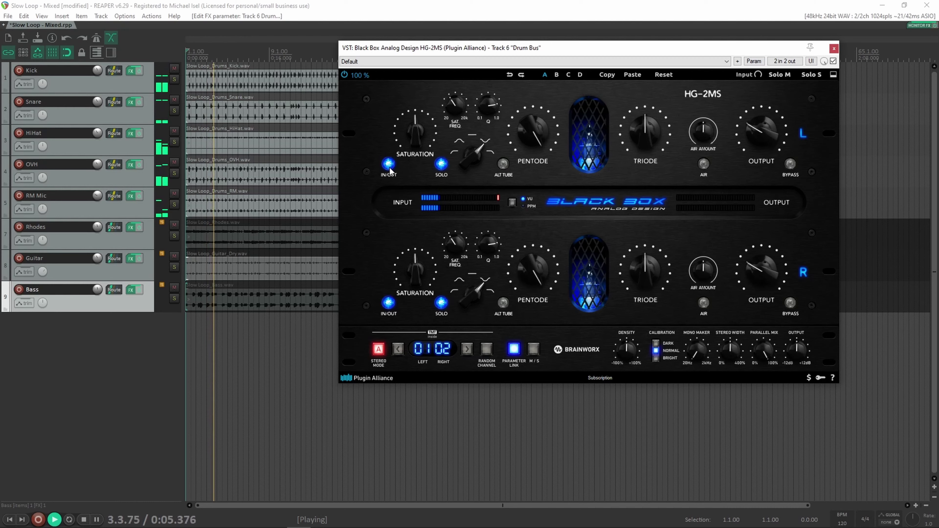
left_click(442, 165)
left_click(470, 157)
Step: Toggle Alt Tube, leaving it off, and lower the pentode gain to 50% while raising the output to compensate
left_click(503, 164)
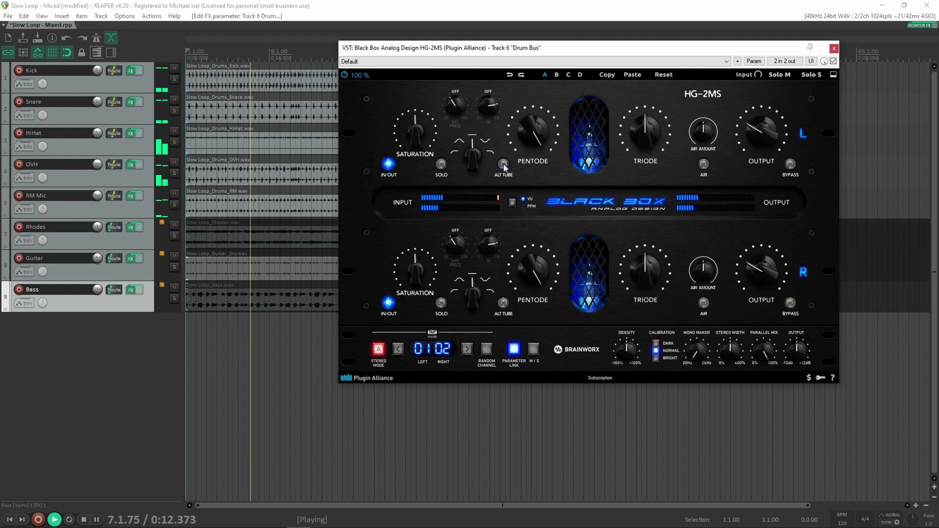
left_click(503, 165)
left_click_drag(552, 133, 536, 178)
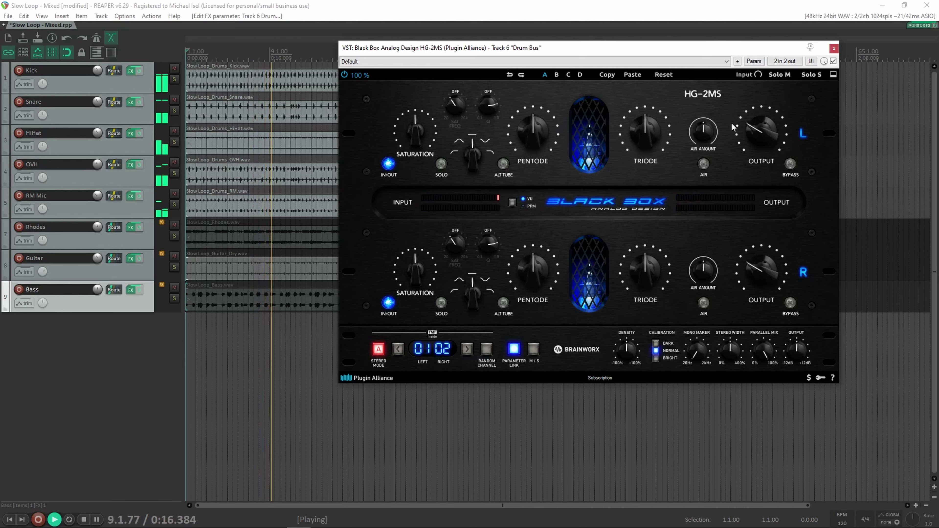
mouse_move(754, 126)
left_mouse_down()
mouse_move(760, 118)
mouse_move(752, 122)
left_mouse_up()
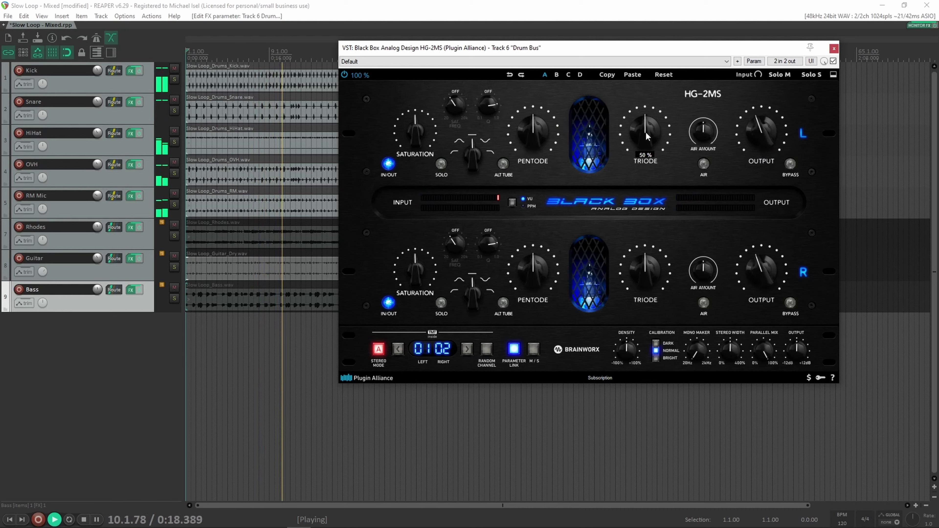
Step: Raise the triode gain to its maximum and briefly solo the saturation signal, leaving solo off
left_click_drag(646, 132, 664, 67)
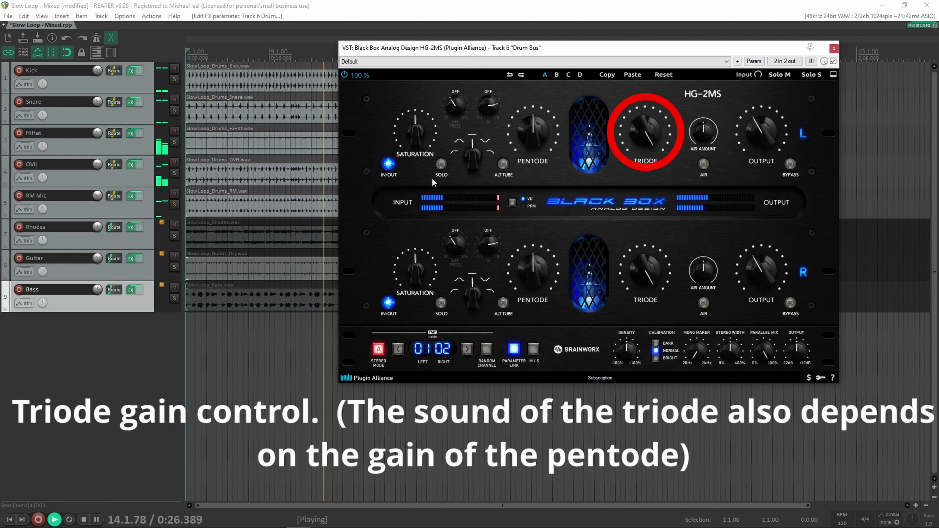
left_click(442, 164)
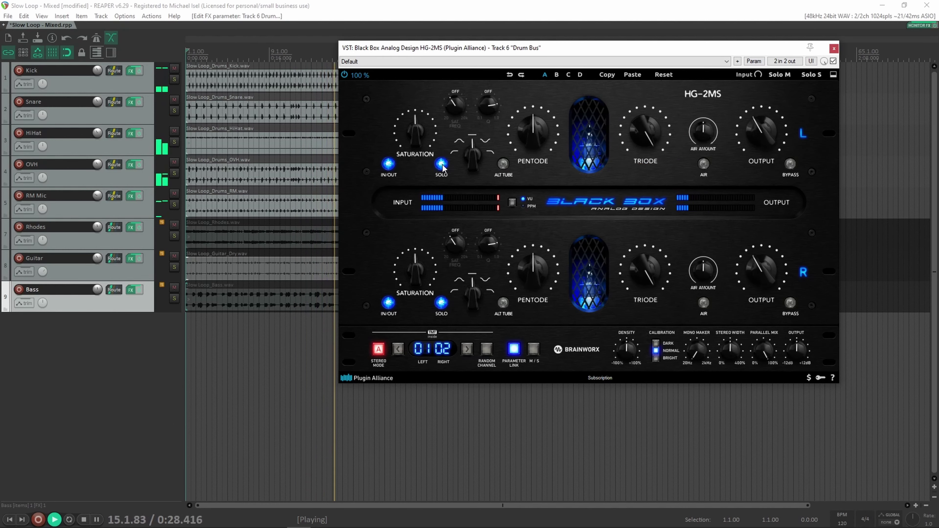
left_click(442, 164)
Step: Compare the two tube voicings at maximum triode gain by switching Alt Tube on and off, leaving it off
left_click(502, 166)
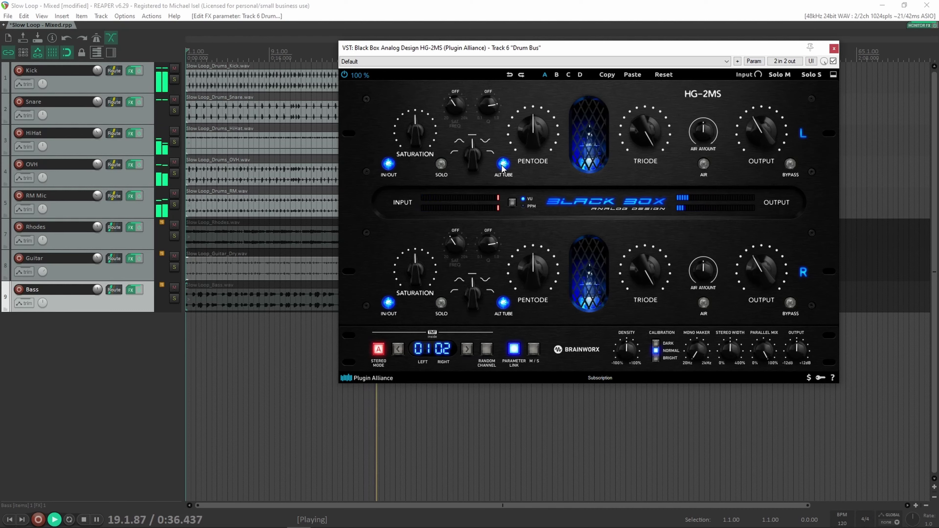
left_click(501, 165)
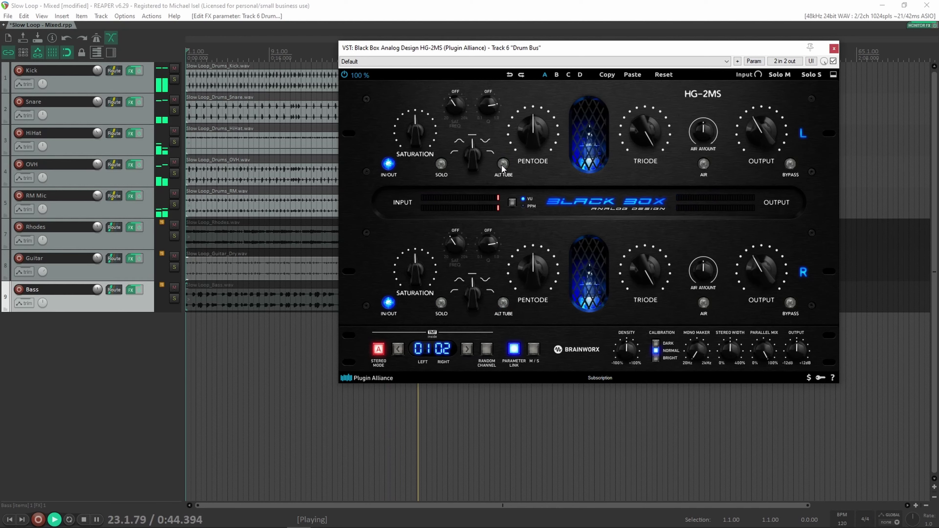
left_click(502, 164)
left_click(503, 164)
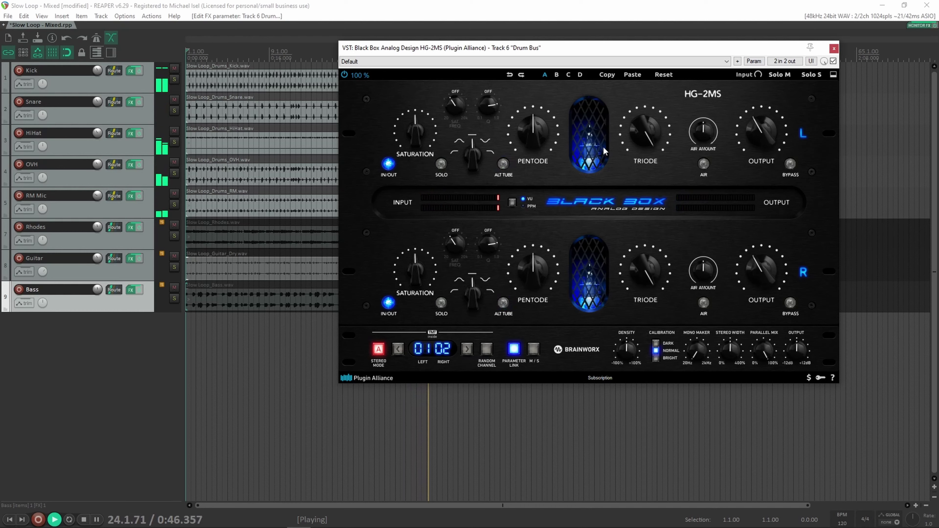
Step: Try different balances of reduced triode gain and raised pentode gain, adjusting the output to compensate for the level
left_click_drag(644, 139, 612, 169)
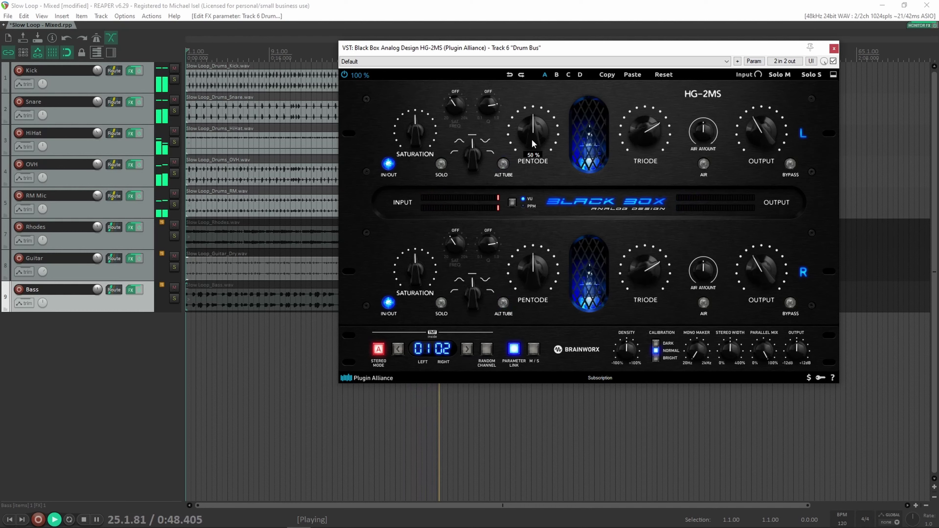
left_click_drag(531, 139, 534, 124)
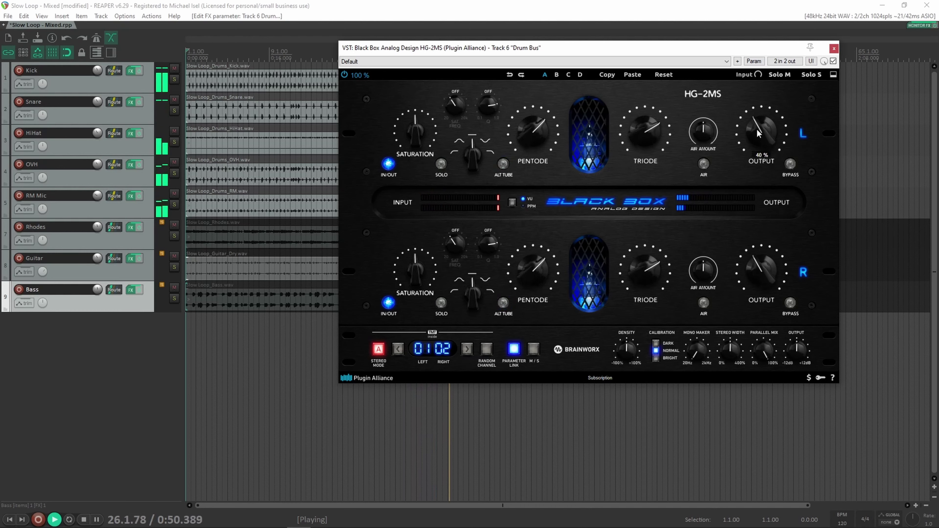
left_click_drag(757, 128, 753, 148)
left_click_drag(537, 129, 537, 138)
left_click_drag(643, 130, 646, 120)
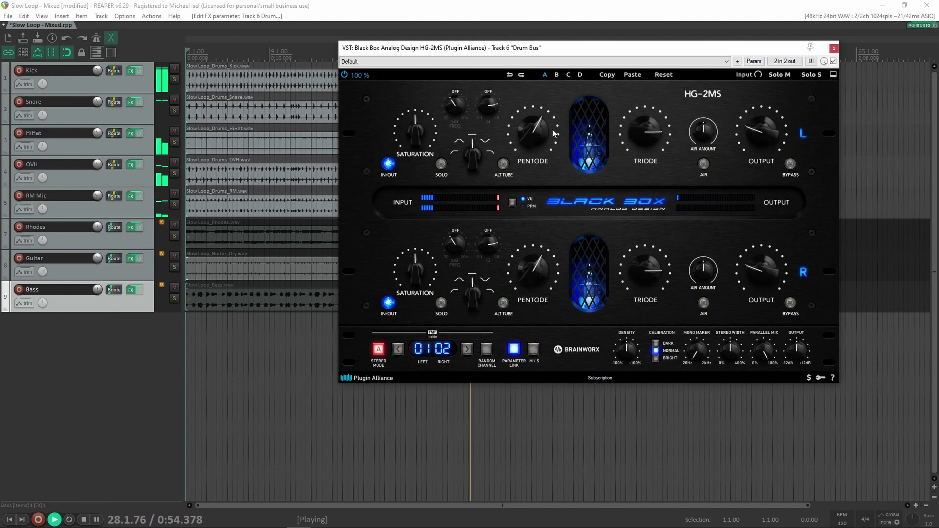
left_click_drag(773, 130, 775, 119)
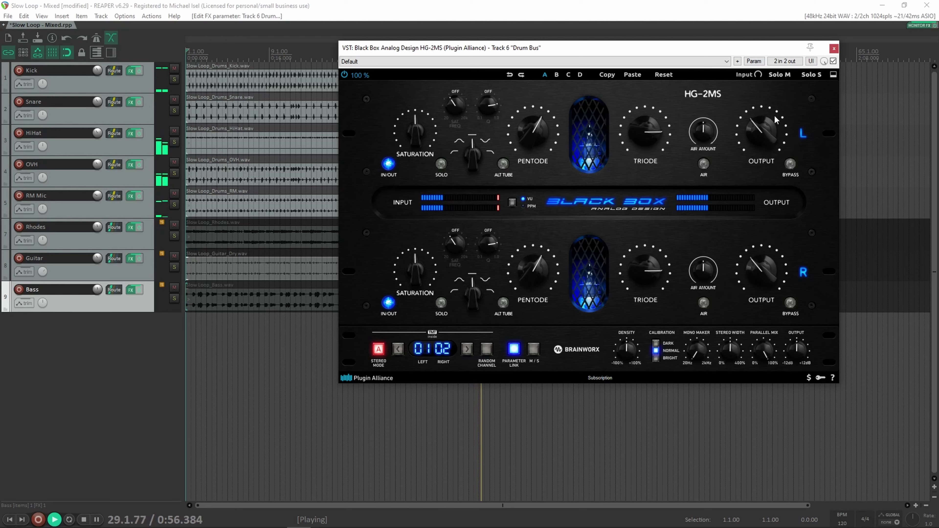
Step: Return the triode and pentode gains to about 50% and raise the output to compensate
left_click_drag(636, 138, 638, 182)
left_click_drag(525, 129, 525, 150)
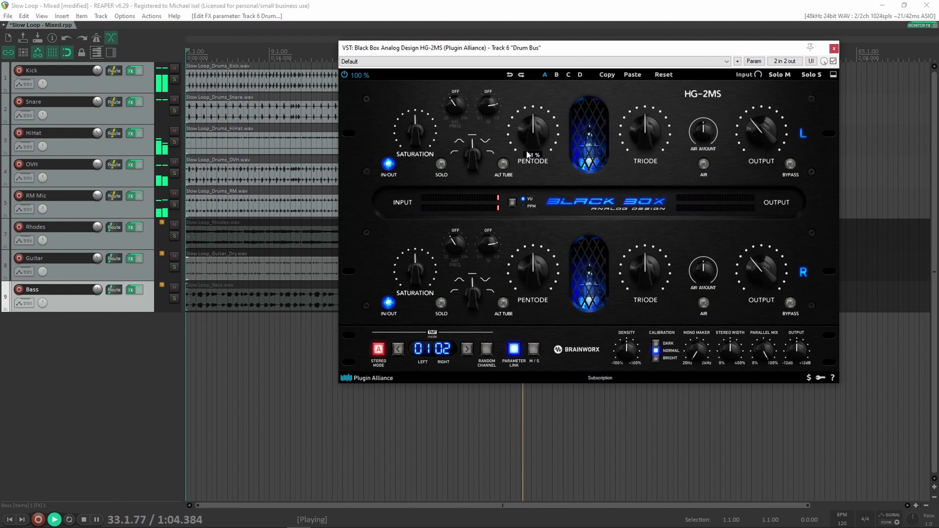
left_click_drag(760, 128, 751, 116)
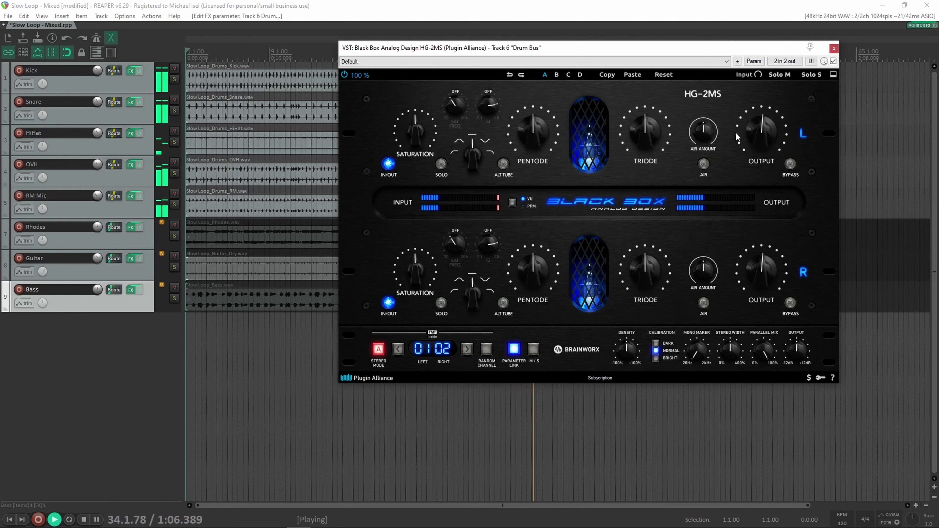
Step: Enable the Air circuit on both channels and raise the left channel's Air Amount to its maximum
left_click(704, 164)
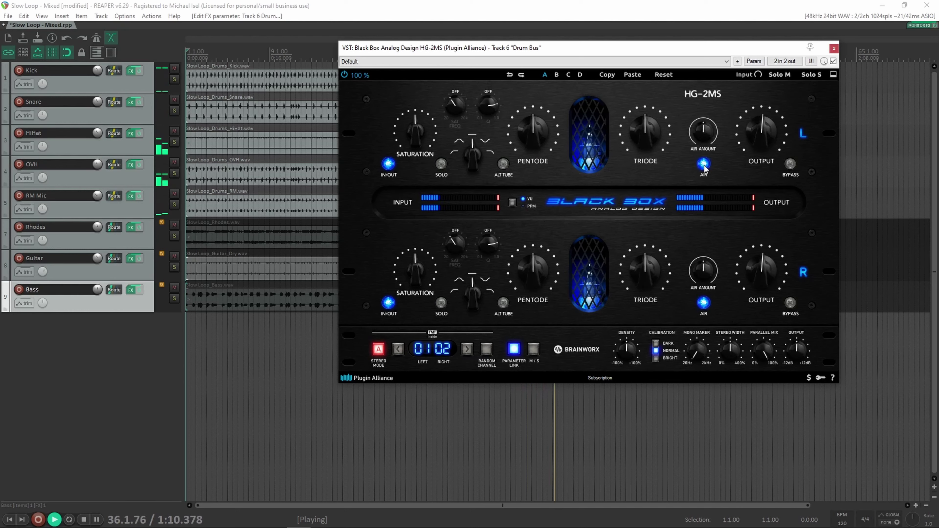
mouse_move(705, 136)
left_click_drag(706, 129, 712, 89)
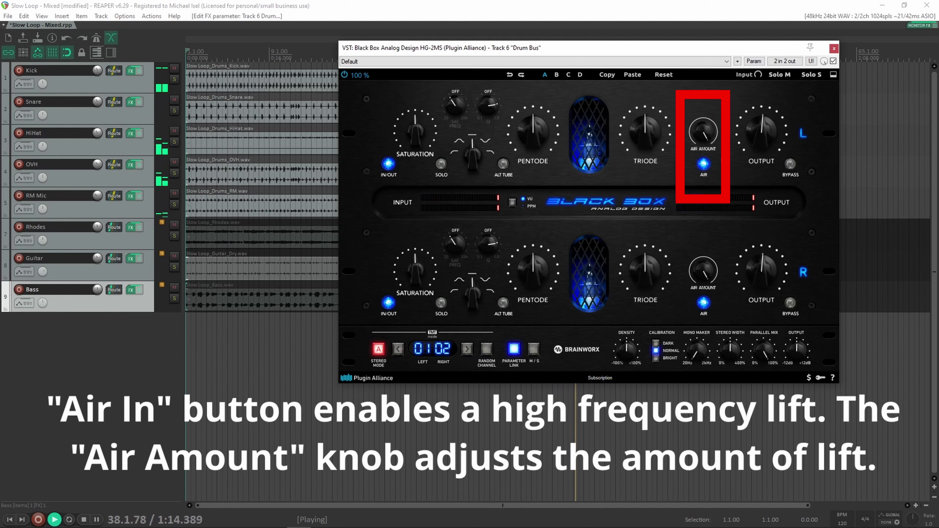
Step: Compare the sound with and without the Air lift by switching Air off and on, leaving it off
left_click(705, 166)
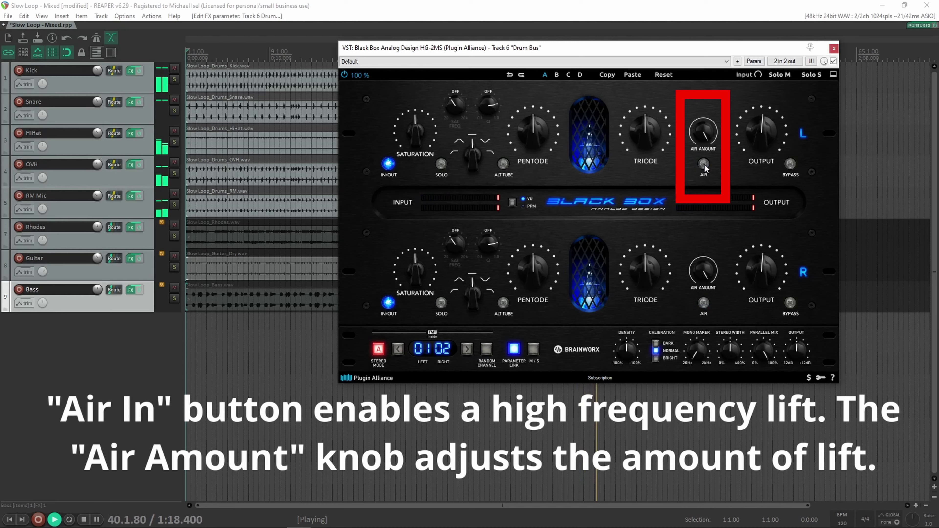
left_click(704, 165)
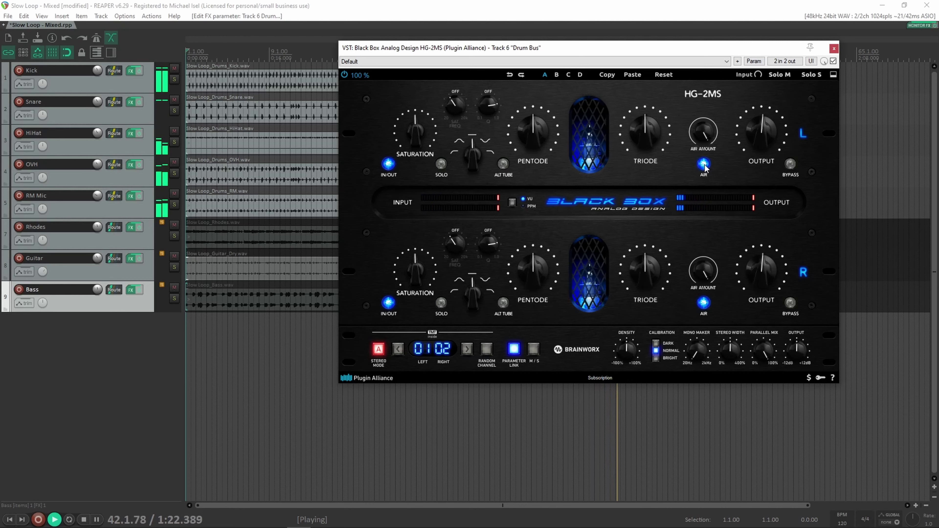
left_click(703, 165)
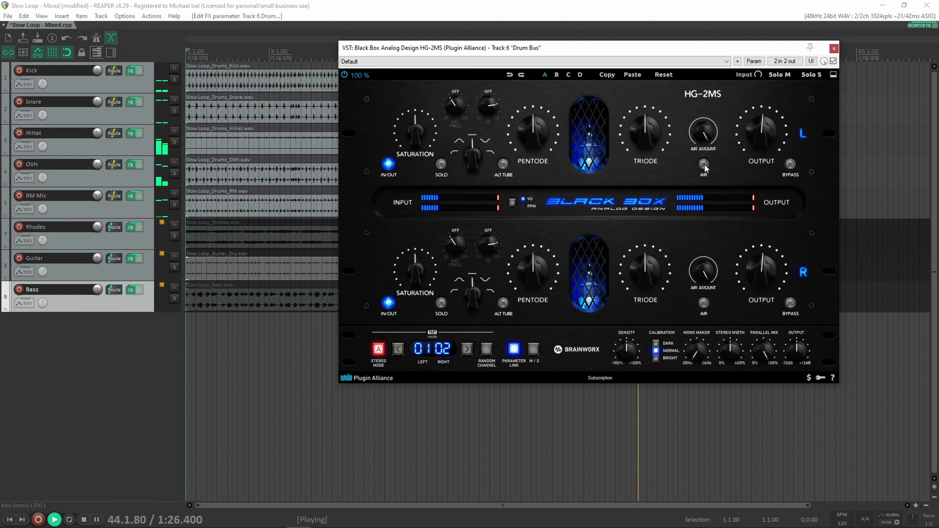
left_click(704, 165)
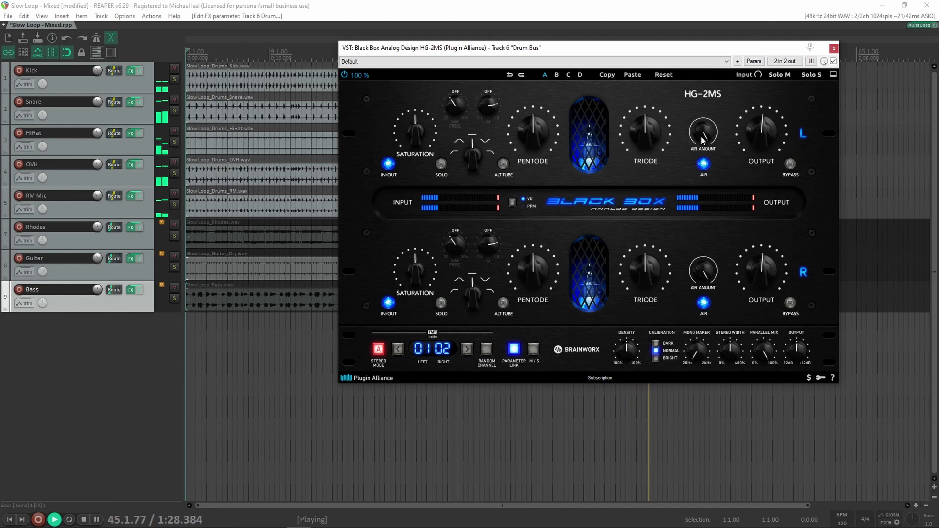
left_click(705, 165)
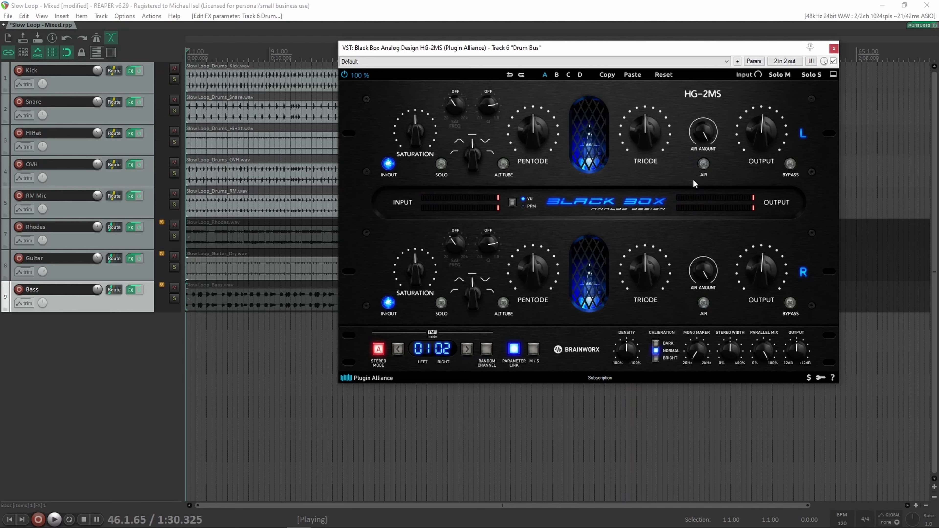
Step: Restart playback from the beginning and compare the digital and analog TMT stereo modes, leaving it on analog
key("space")
key("space")
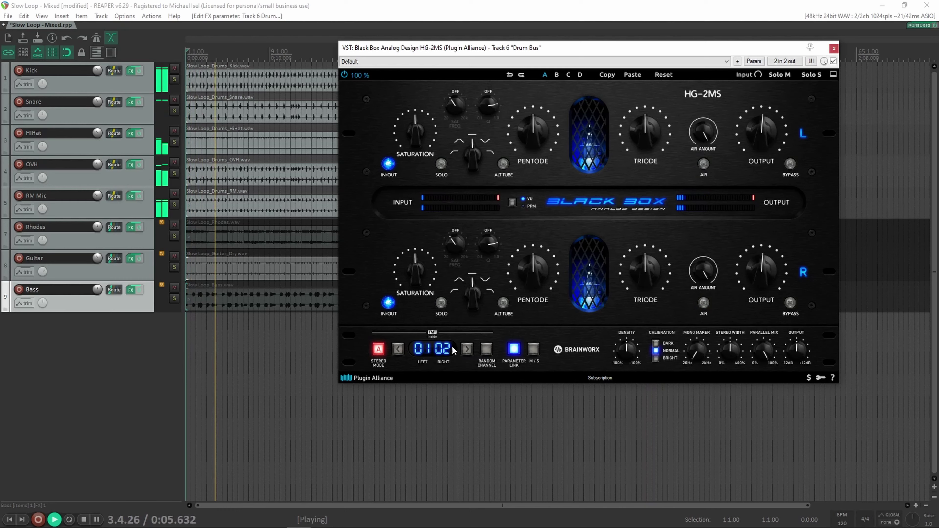
left_click(378, 349)
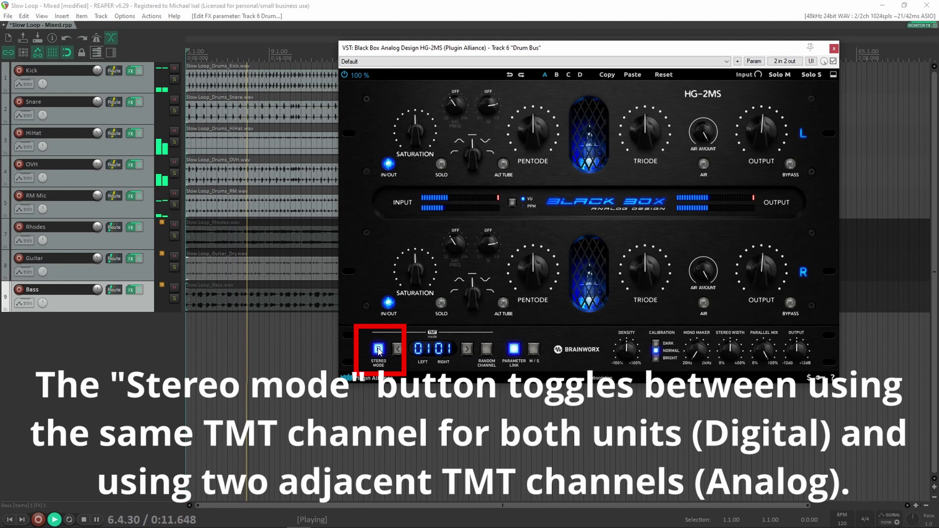
left_click(378, 350)
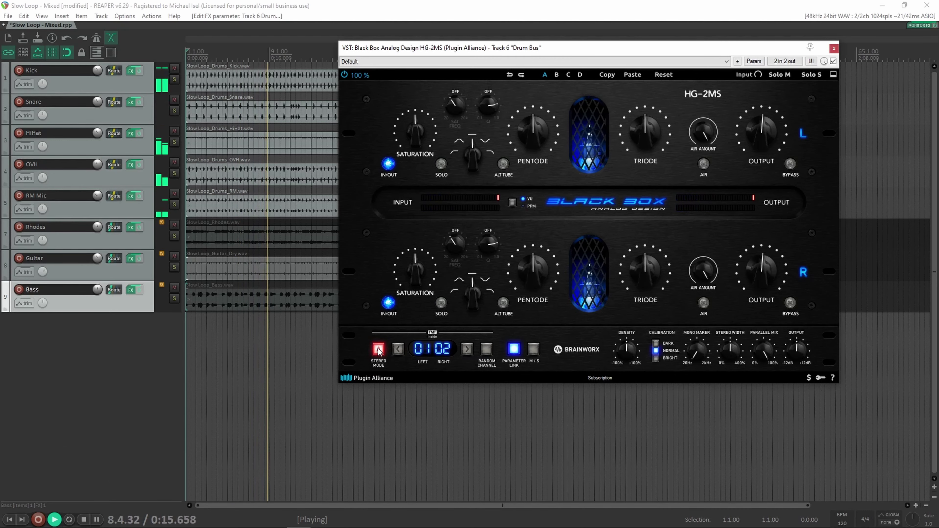
left_click(378, 349)
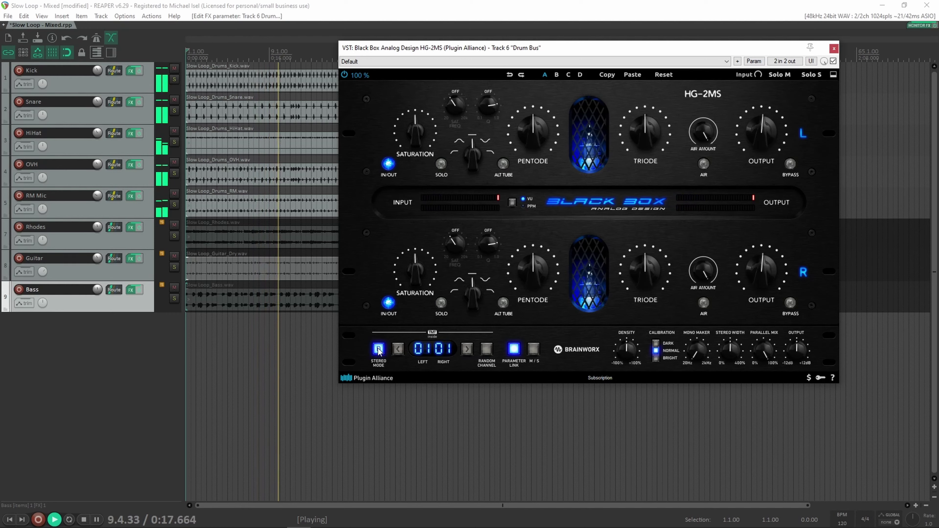
left_click(378, 349)
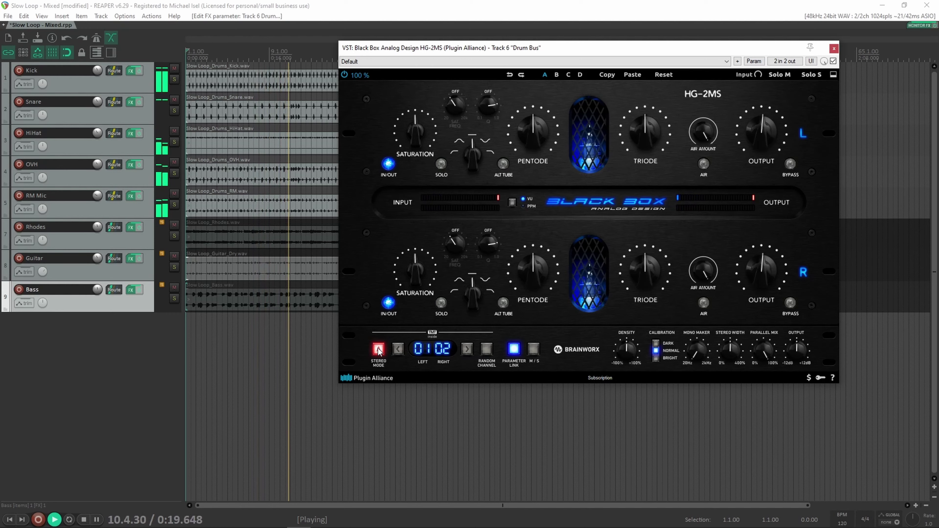
Step: Step the TMT channel pair up one at a time to 05/06, and select a random channel pair
left_click(467, 349)
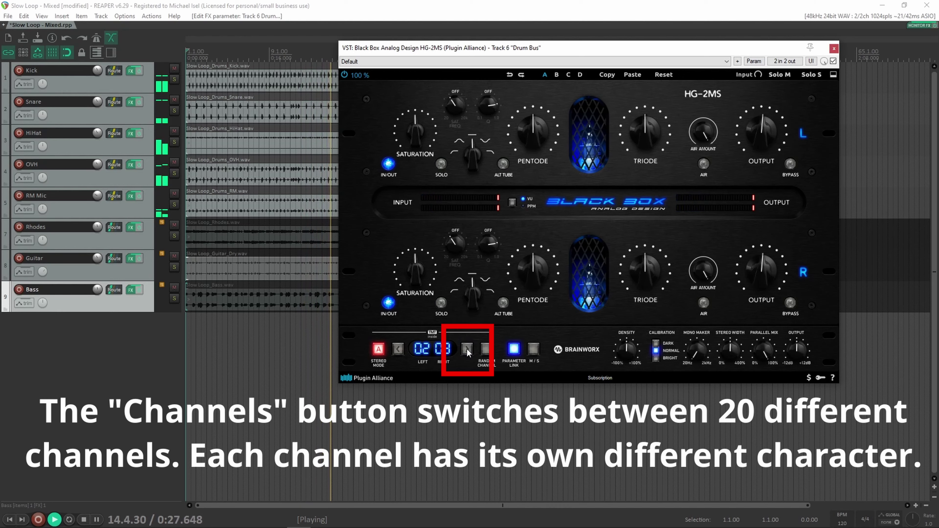
left_click(467, 349)
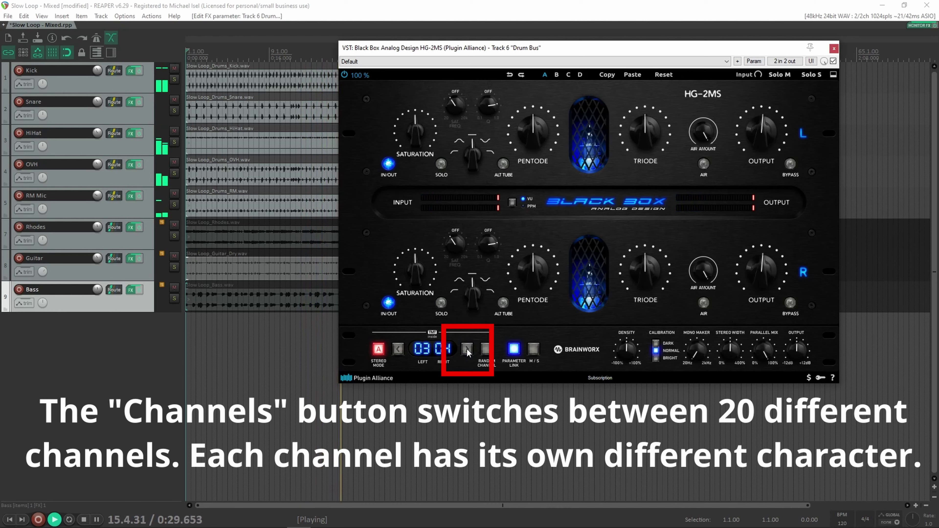
left_click(466, 349)
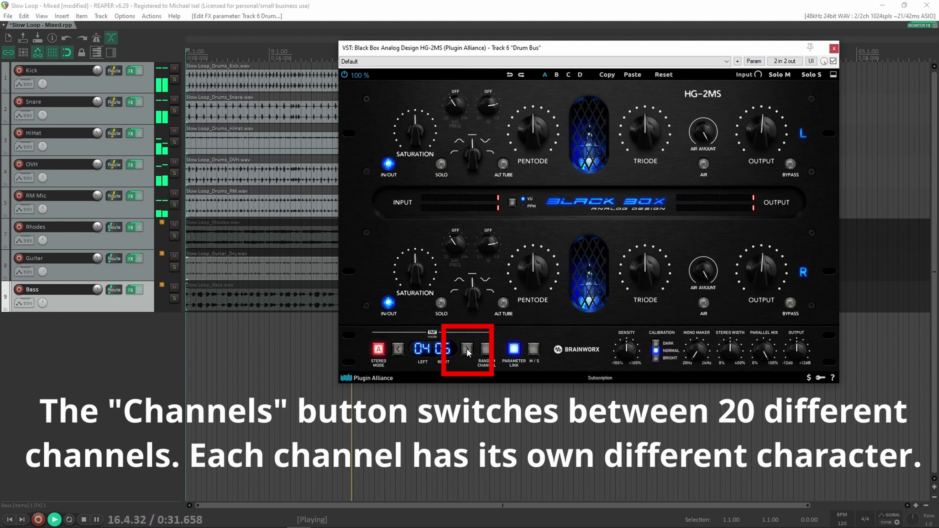
left_click(467, 349)
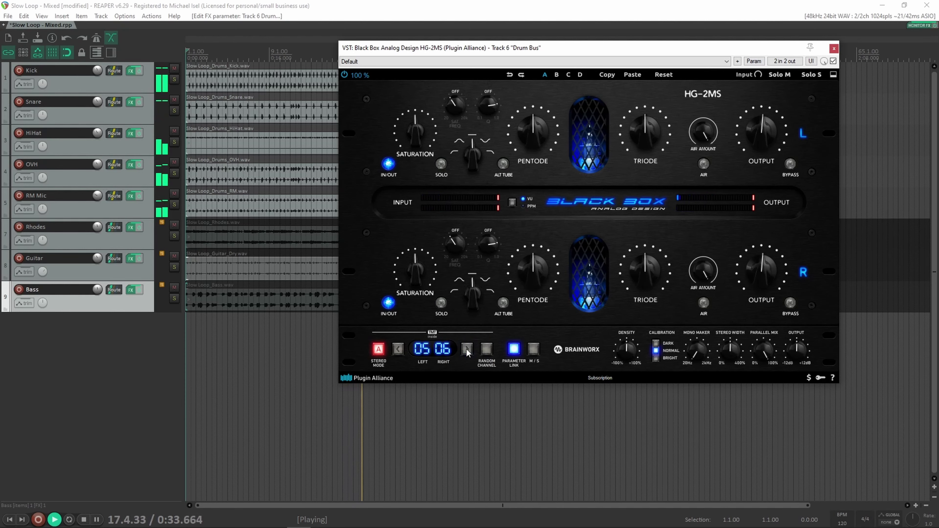
left_click(486, 351)
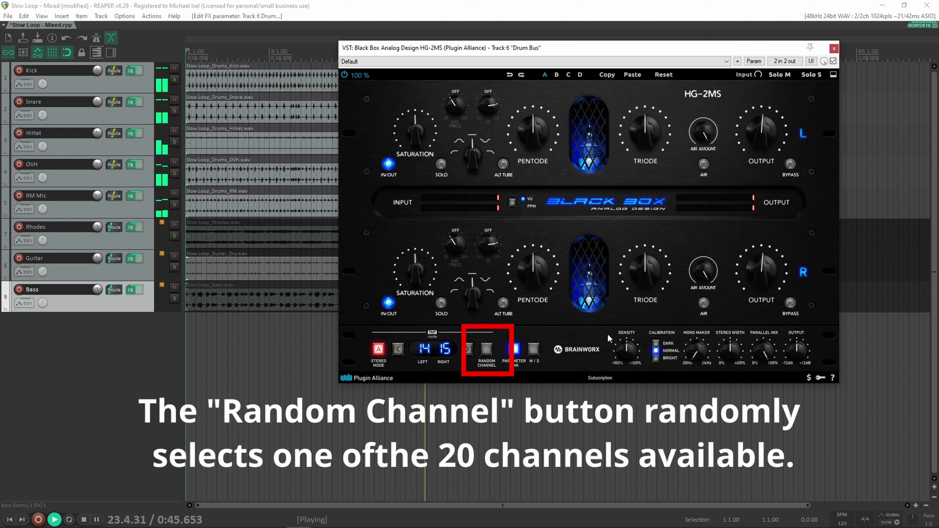
Step: Audition Density by sweeping it between -100% and +100%, returning the control to its center position
left_click_drag(627, 354, 628, 379)
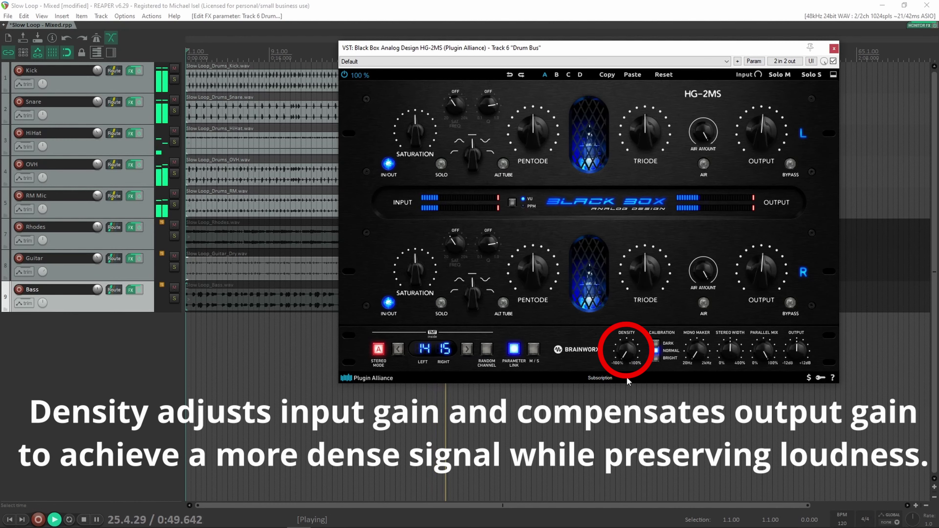
left_click_drag(625, 353, 639, 257)
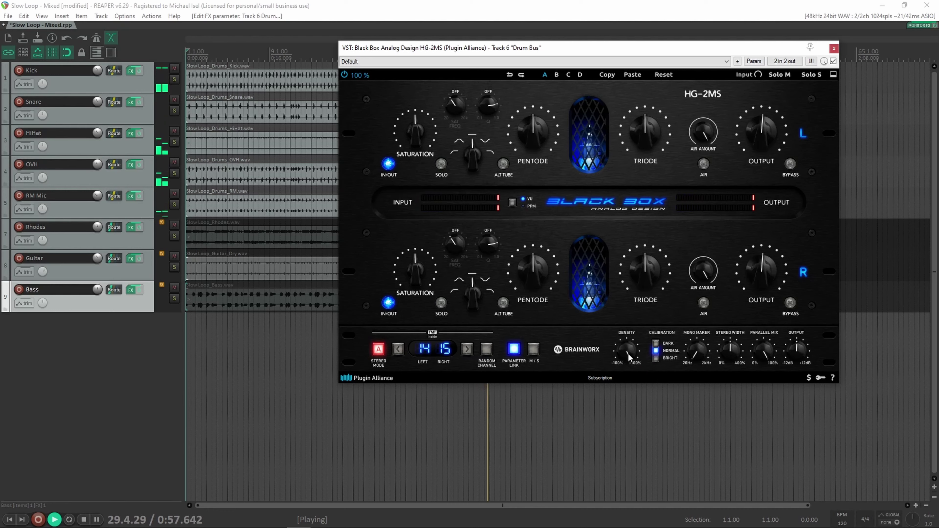
left_click_drag(628, 353, 620, 405)
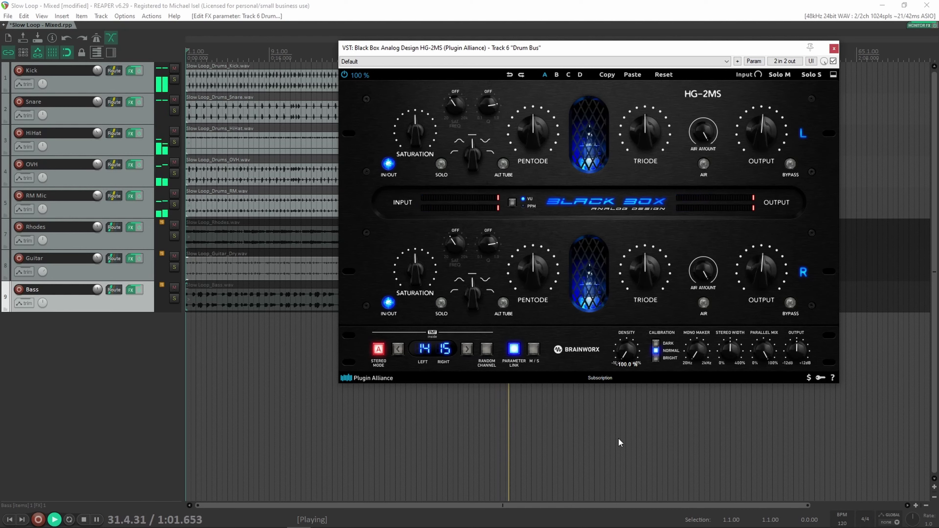
left_click_drag(619, 439, 622, 369)
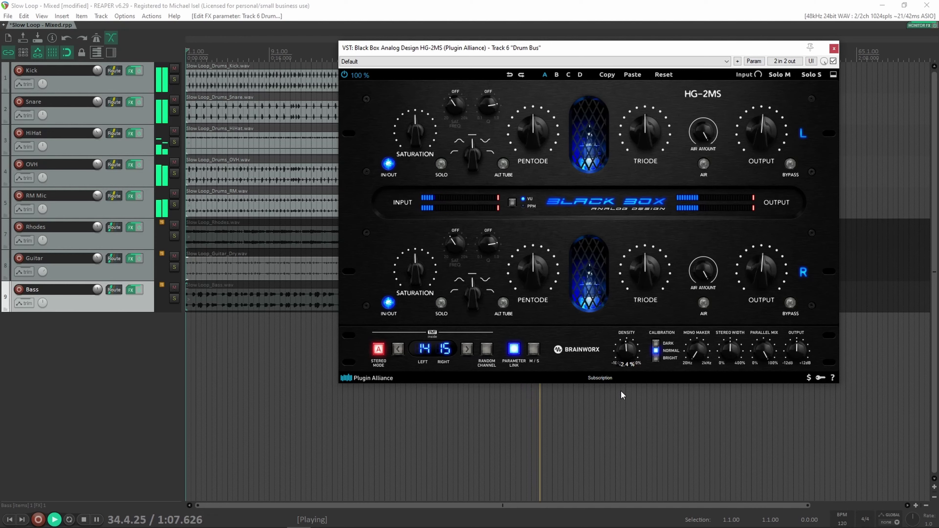
left_click_drag(621, 391, 622, 392)
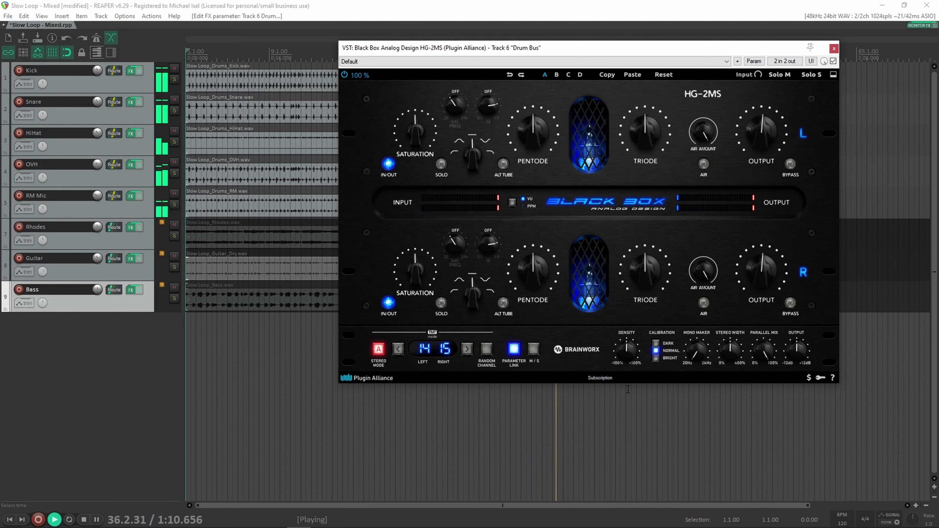
Step: Compare the Dark, Normal and Bright Calibration modes while the drums play, leaving Calibration on Normal
left_click(656, 344)
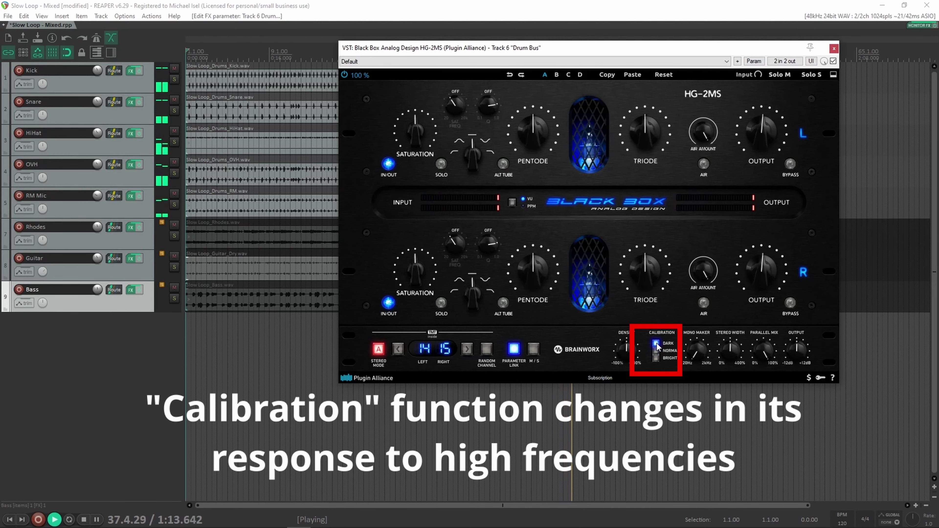
left_click(657, 352)
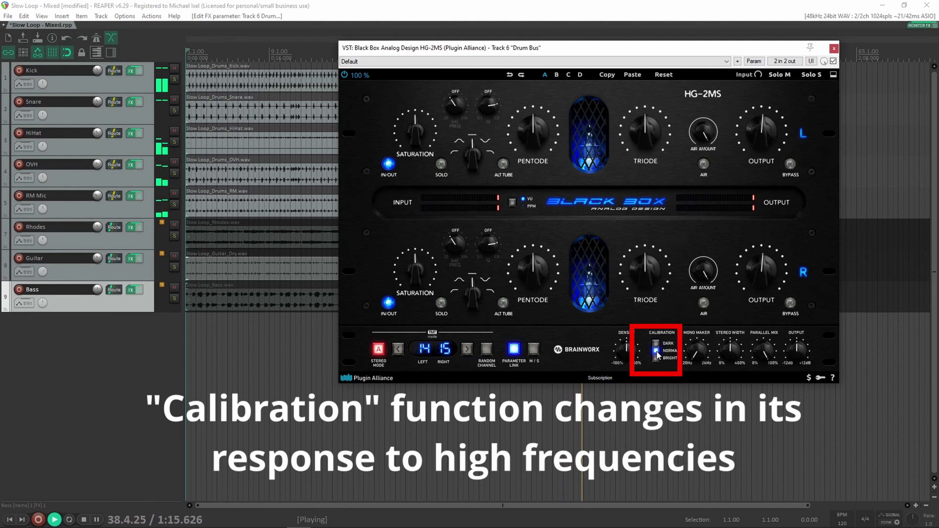
left_click(656, 357)
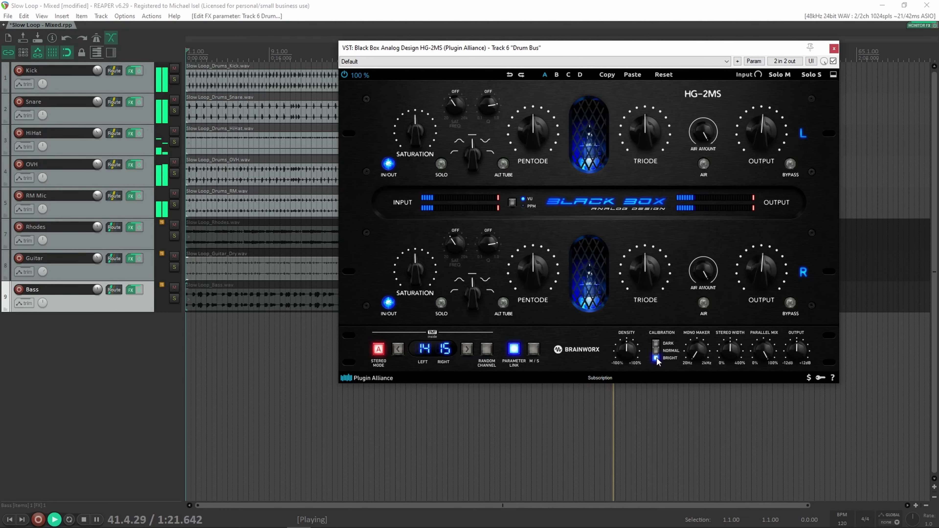
left_click(656, 351)
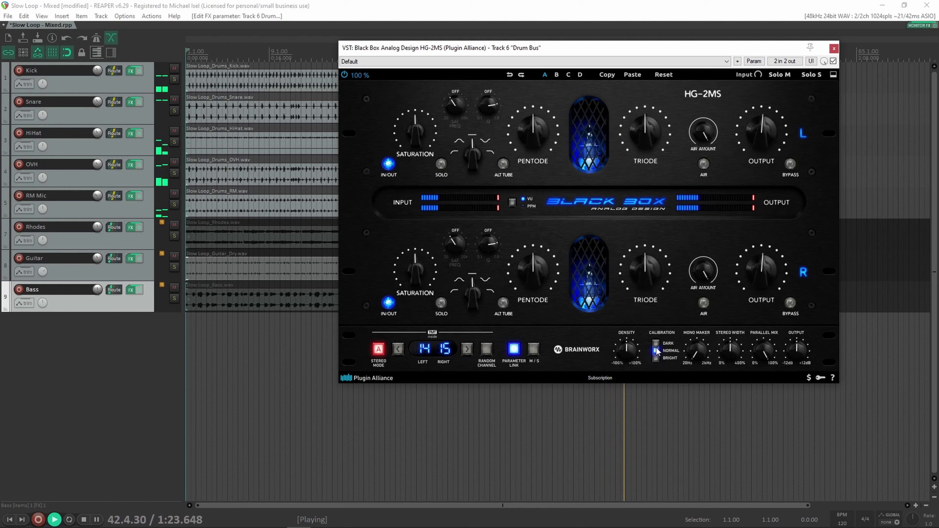
left_click(655, 343)
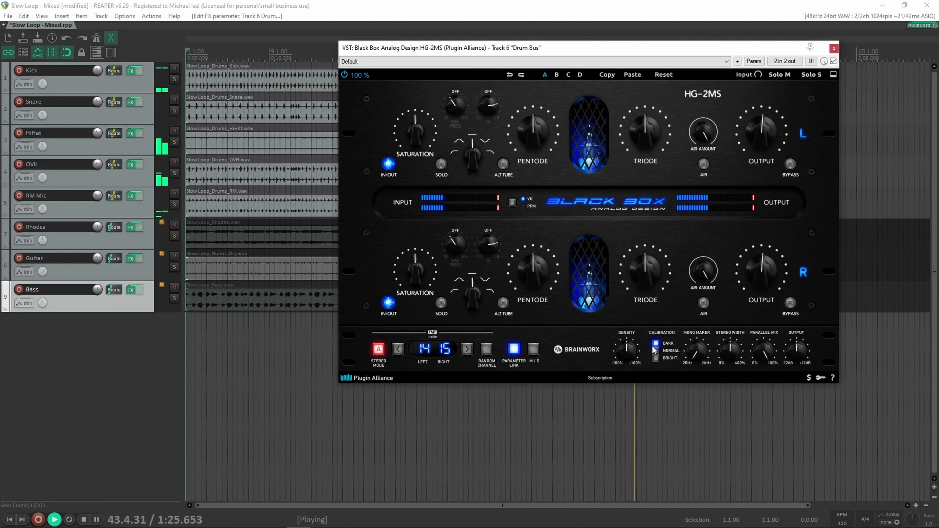
left_click(655, 351)
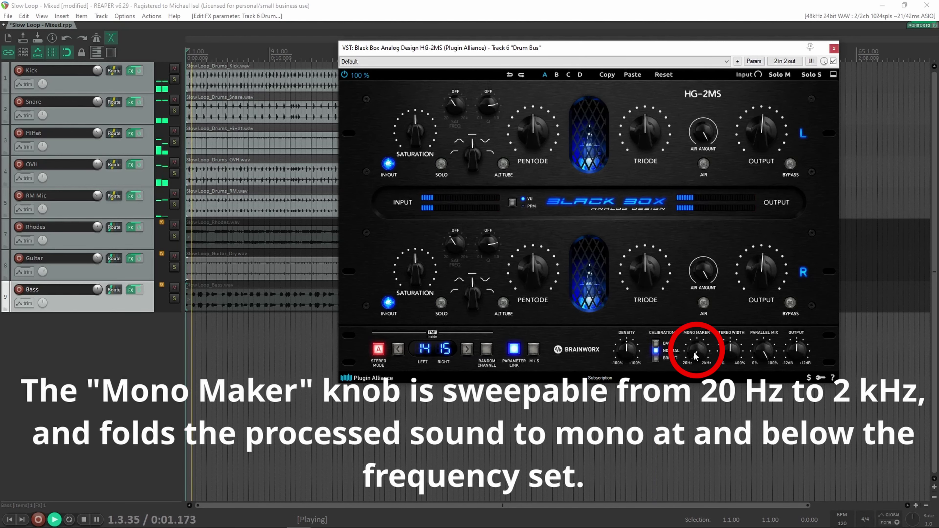
Step: Sweep Mono Maker through its range and back to 20 Hz, and raise it moderately above the minimum
mouse_move(695, 349)
left_click_drag(696, 348, 702, 459)
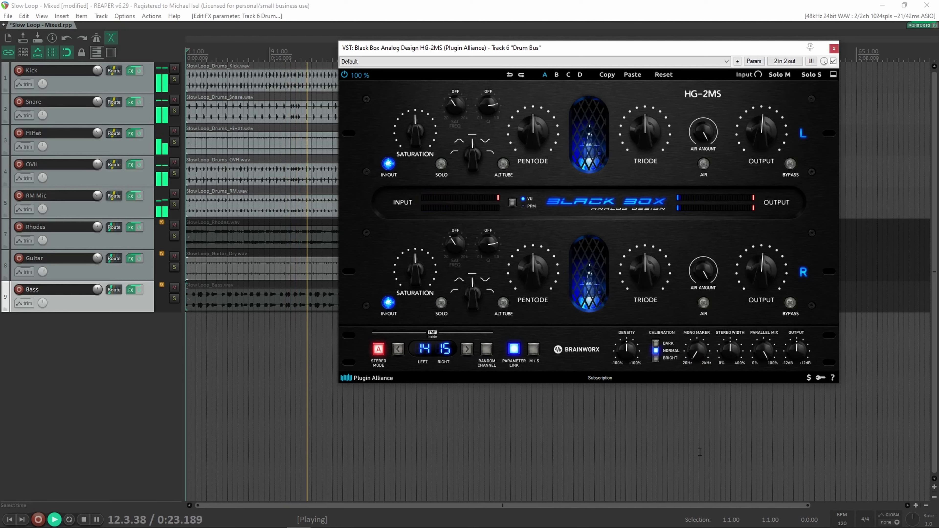
left_click_drag(699, 349, 701, 332)
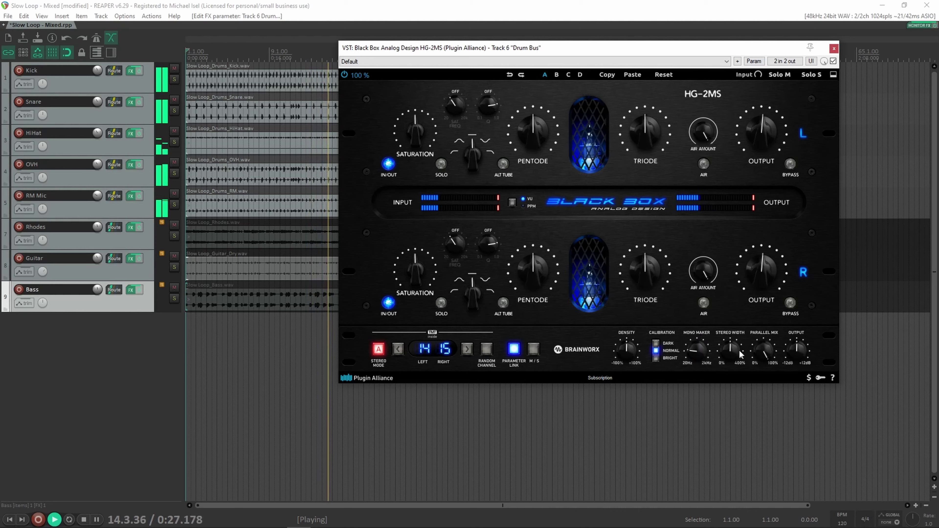
Step: Audition Stereo Width at its maximum and at 0%, and set it moderately above its center position
mouse_move(731, 347)
left_click_drag(731, 348, 732, 335)
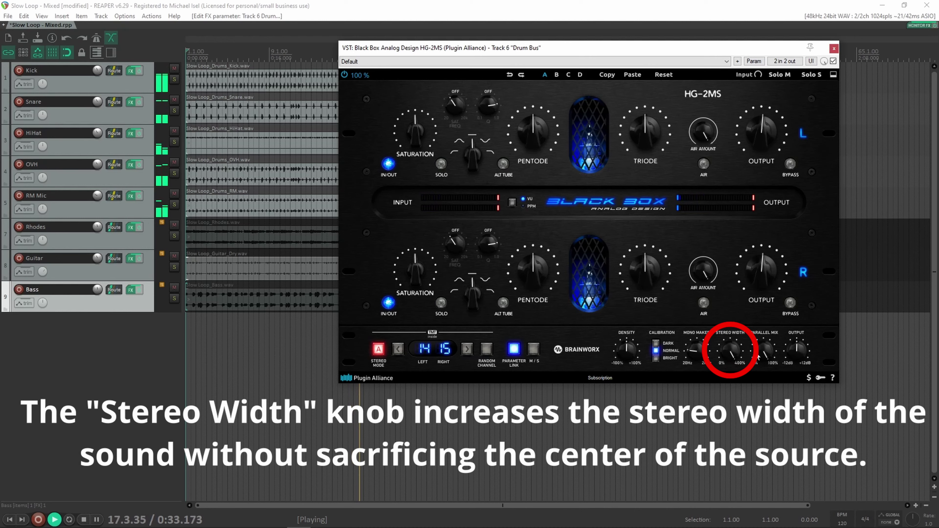
left_click_drag(728, 382, 727, 406)
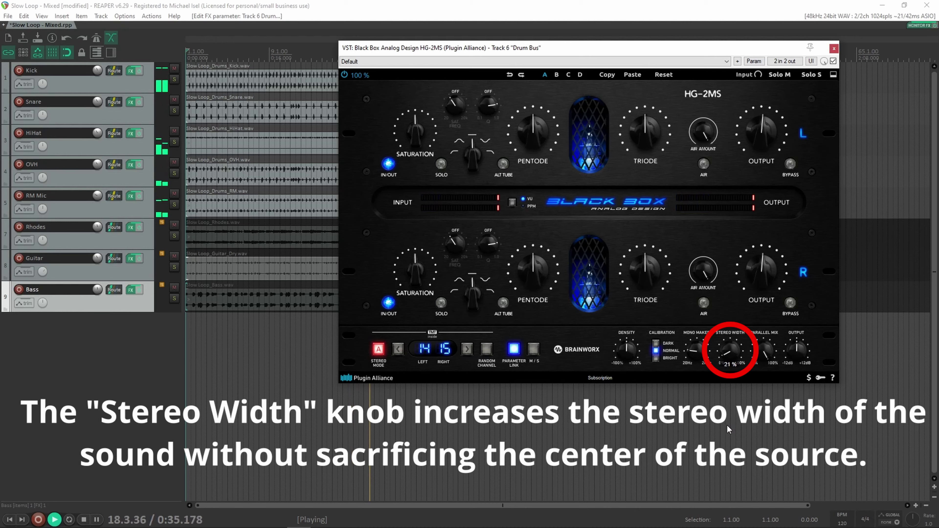
mouse_move(726, 437)
left_mouse_down()
mouse_move(726, 412)
mouse_move(727, 443)
left_mouse_up()
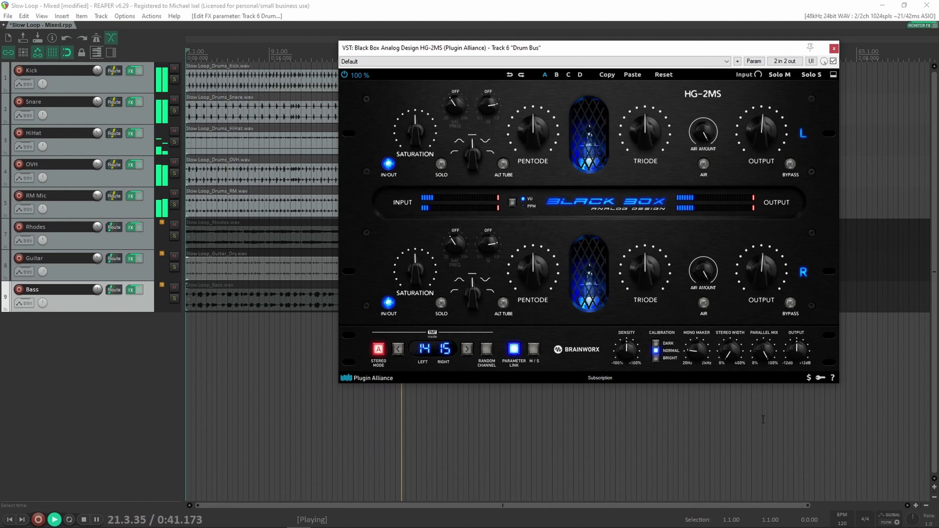
left_click_drag(731, 355, 742, 316)
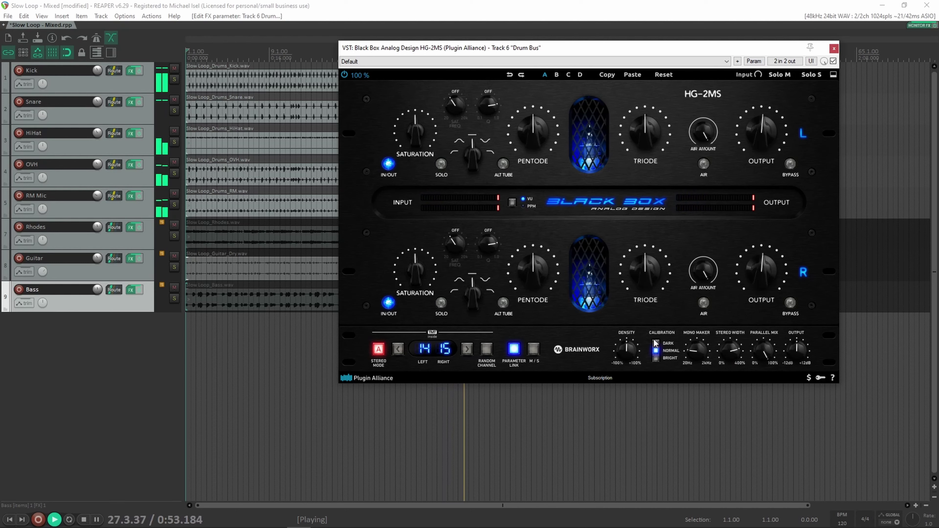
Step: Enable Alt Tube on both channels, and lower Parallel Mix to about halfway before raising it slightly
left_click(502, 167)
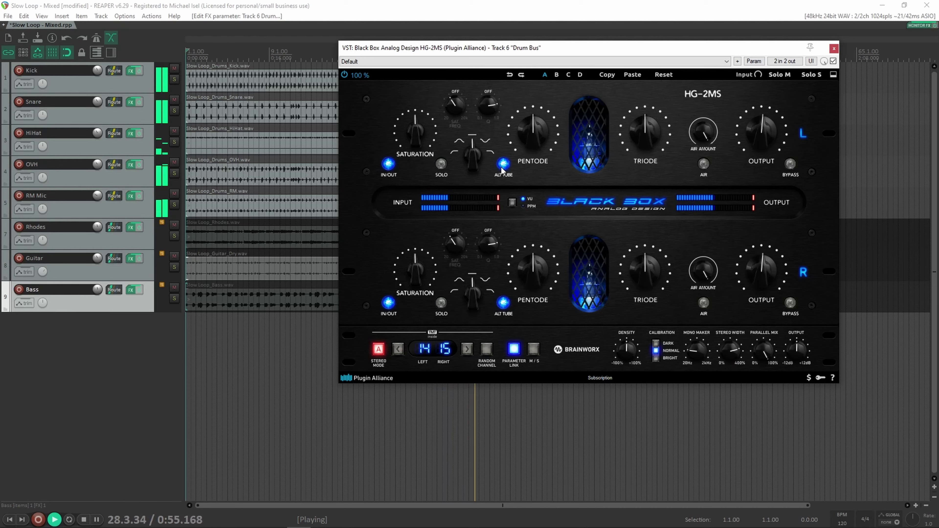
left_click_drag(761, 349, 763, 370)
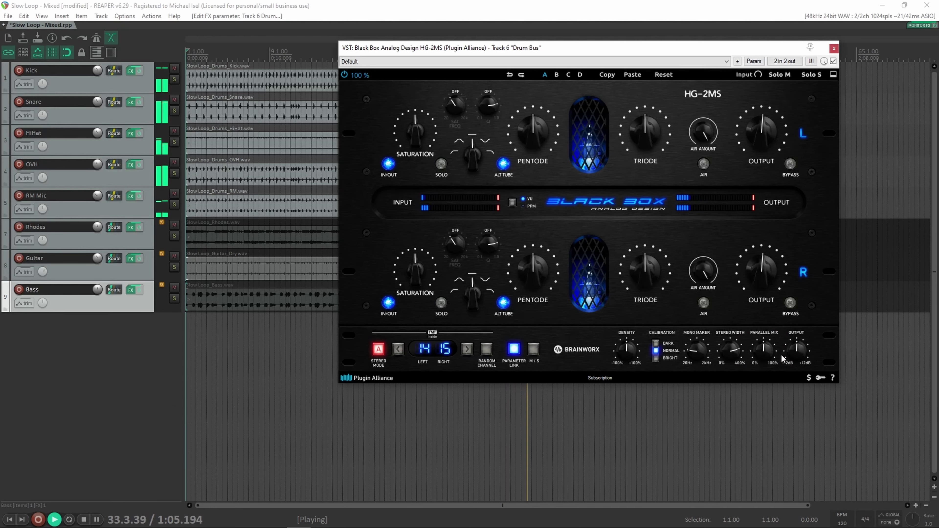
mouse_move(759, 346)
left_mouse_down()
mouse_move(775, 316)
mouse_move(774, 352)
left_mouse_up()
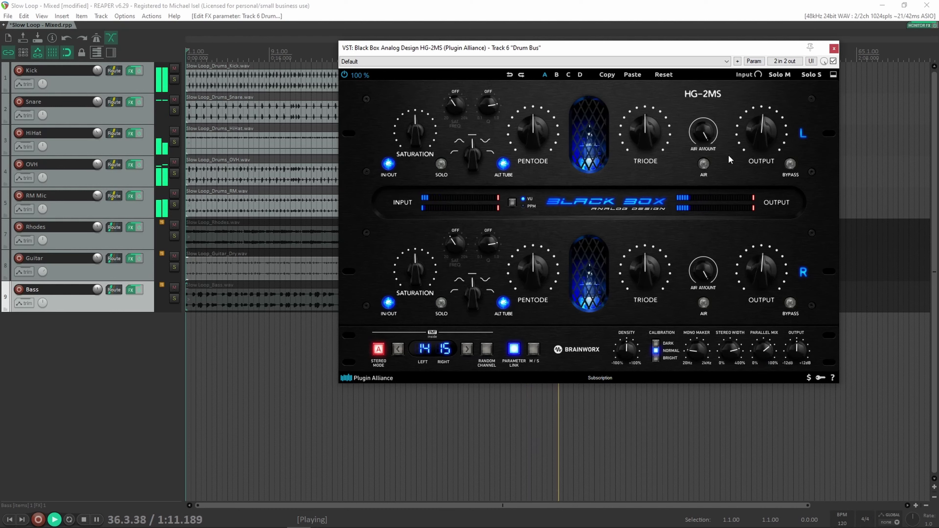
Step: Reset all plugin parameters, and switch to M/S mode with Parameter Link turned off
left_click(662, 74)
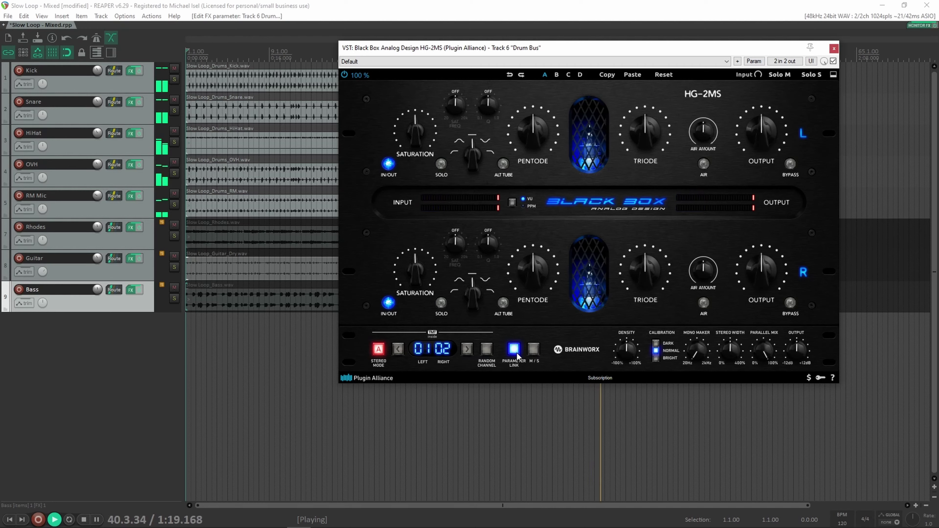
left_click(533, 349)
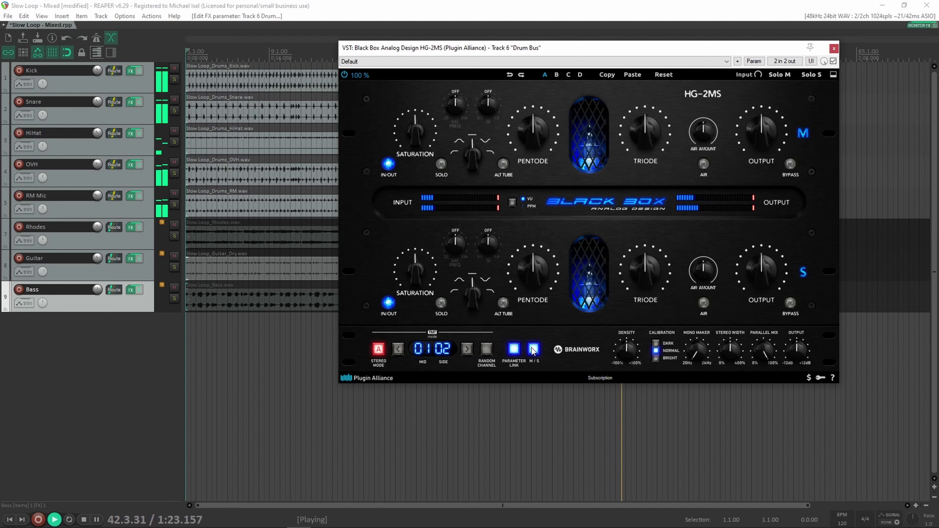
left_click(514, 350)
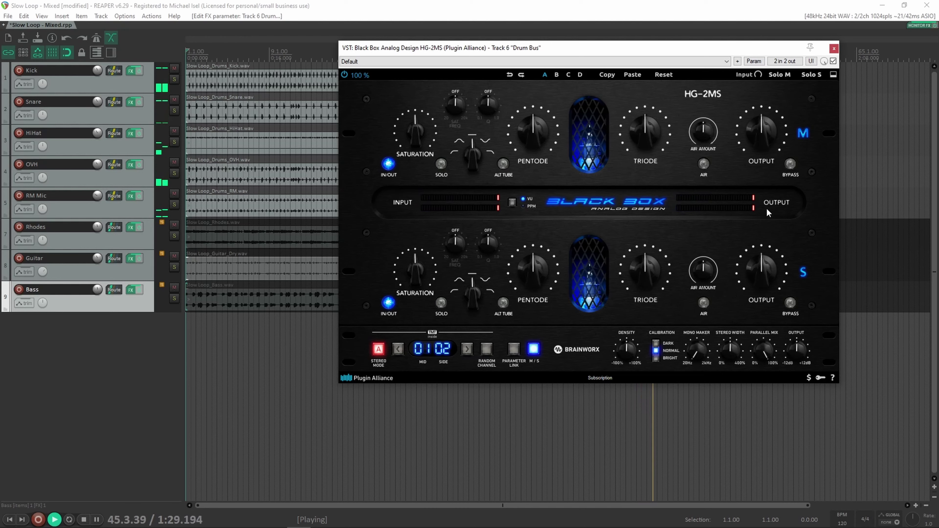
Step: Restart playback from the beginning, enable Air on the Side channel, and raise its Air Amount and Triode
key("space")
key("space")
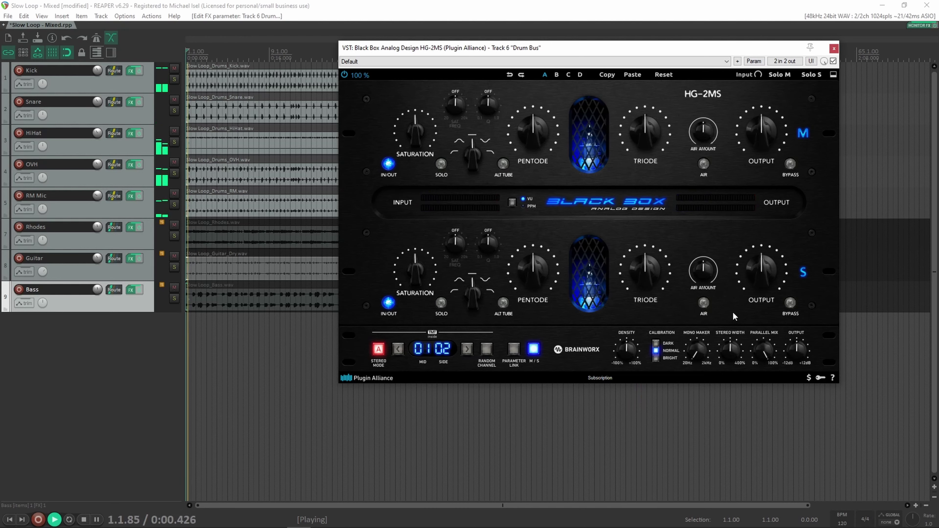
left_click(703, 302)
left_click_drag(707, 280, 713, 261)
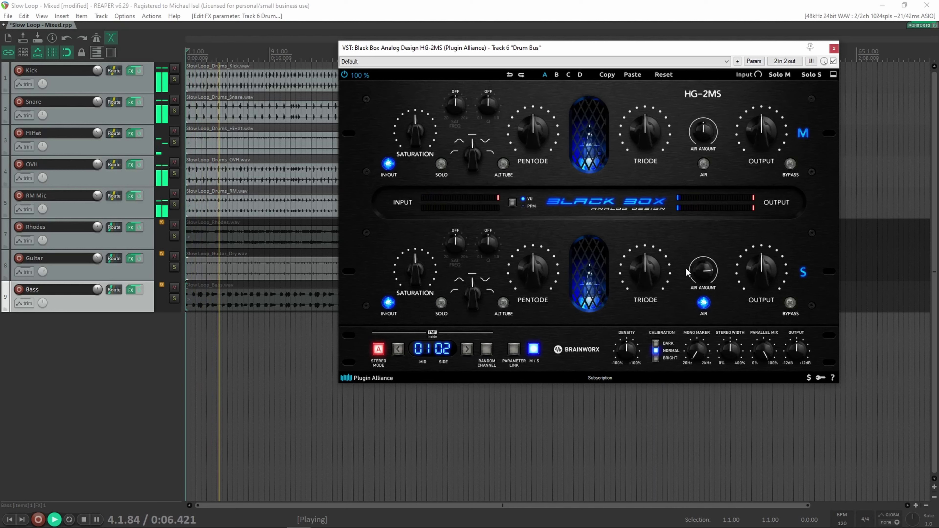
left_click_drag(643, 270, 650, 259)
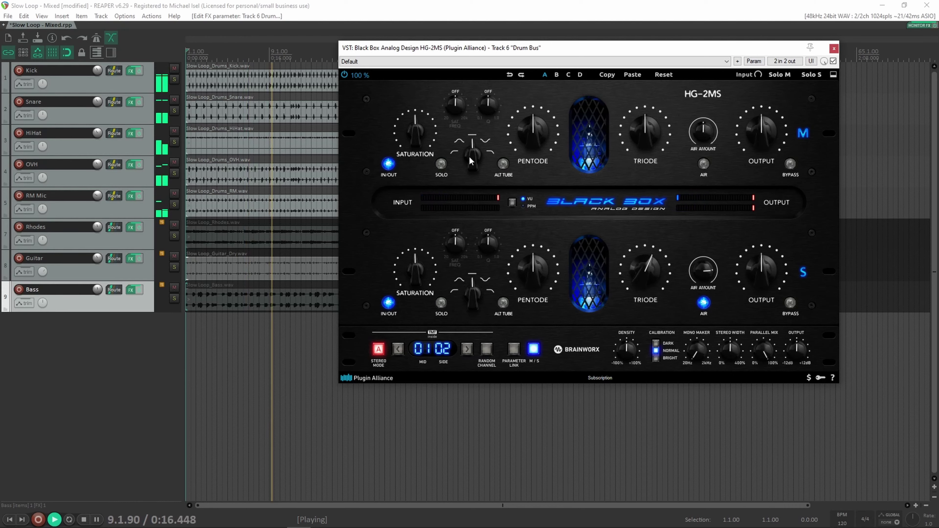
Step: Turn the Side channel's saturation filter selector clockwise off Flat and enable Alt Tube on that channel
left_click_drag(469, 156, 470, 157)
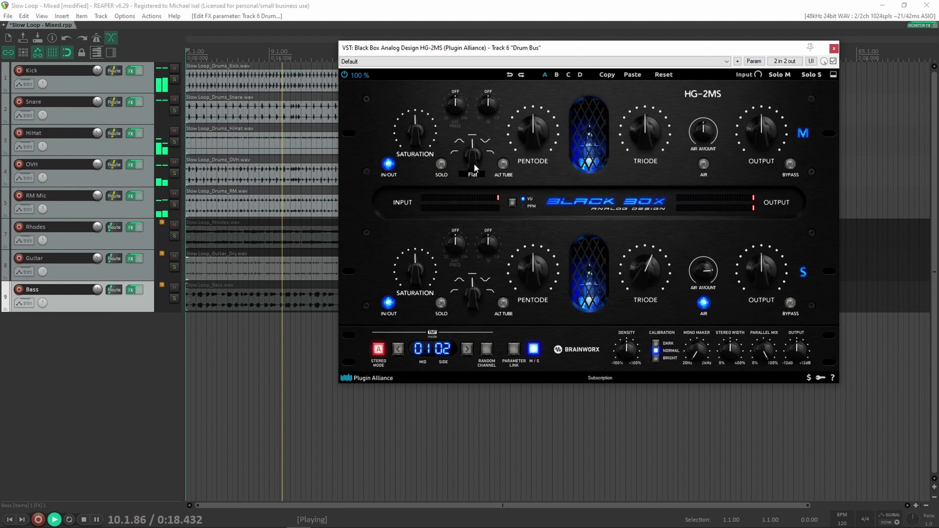
left_click_drag(476, 291, 481, 280)
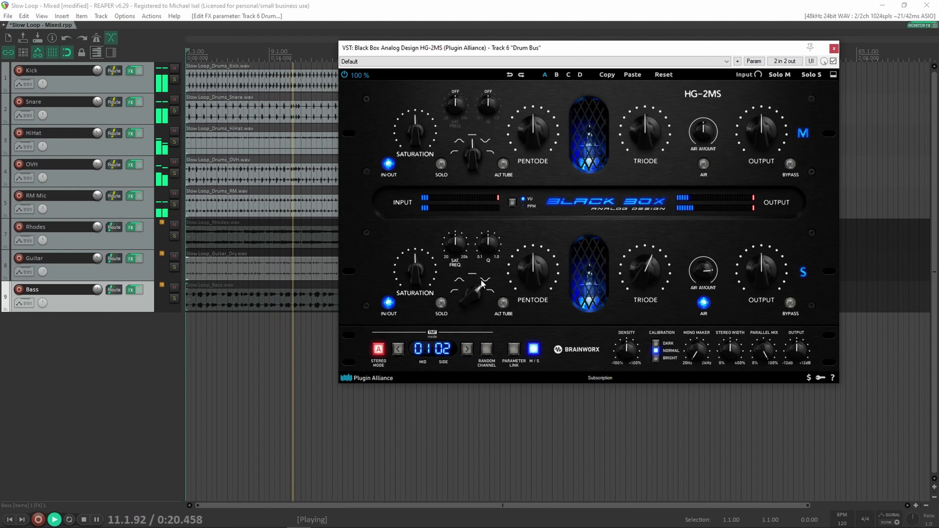
left_click(503, 303)
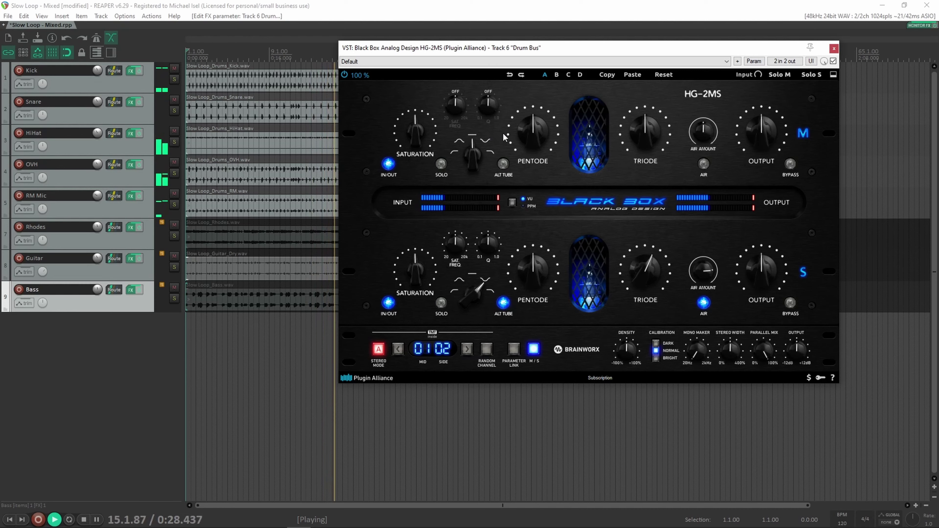
Step: Raise the Mid channel's Saturation slightly, lower its Output to compensate, and raise the Side channel's Output a little
left_click_drag(418, 131, 420, 125)
left_click_drag(762, 151, 763, 157)
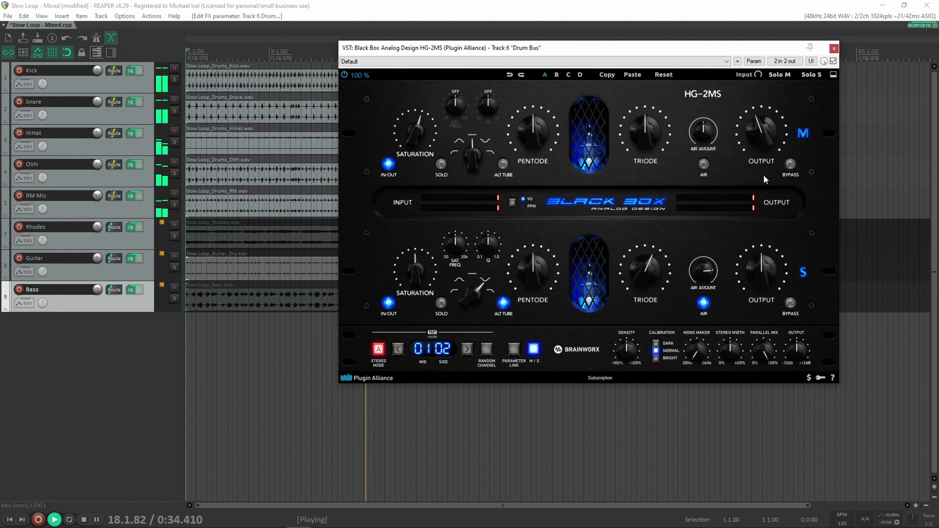
left_click_drag(754, 269, 756, 263)
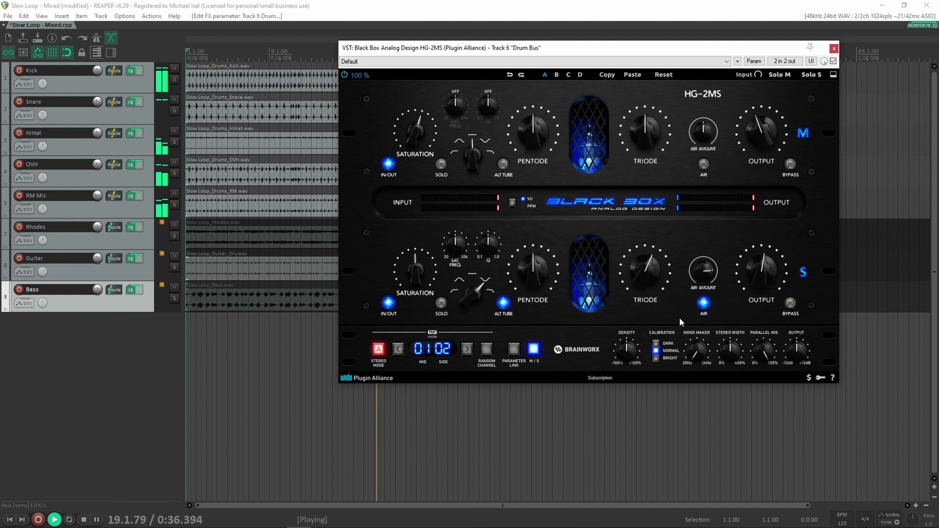
Step: Bypass and re-enable the plugin twice to compare the processed and unprocessed drums, leaving it active
left_click(834, 61)
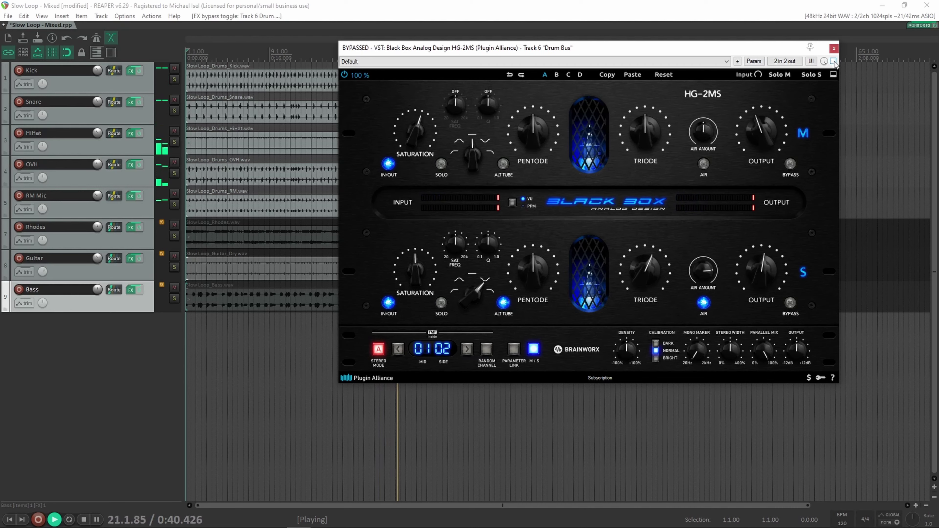
left_click(834, 61)
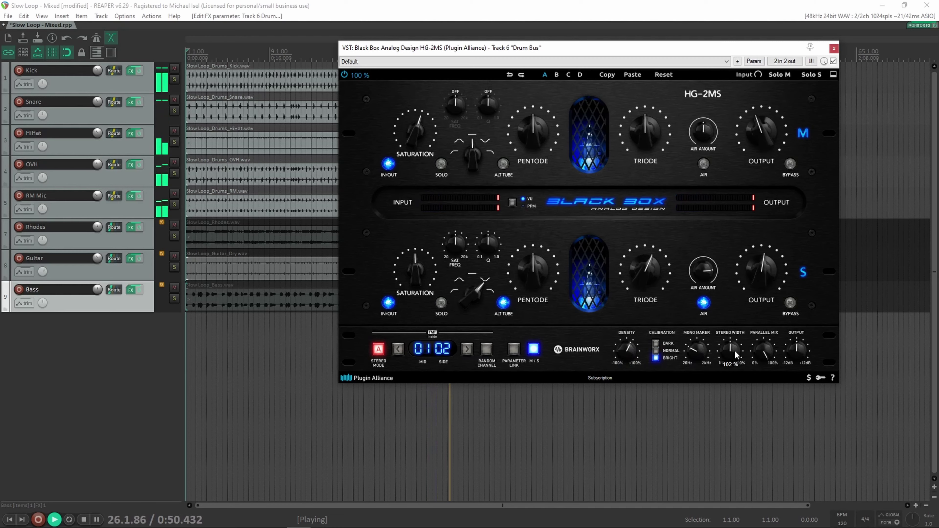
left_click(833, 61)
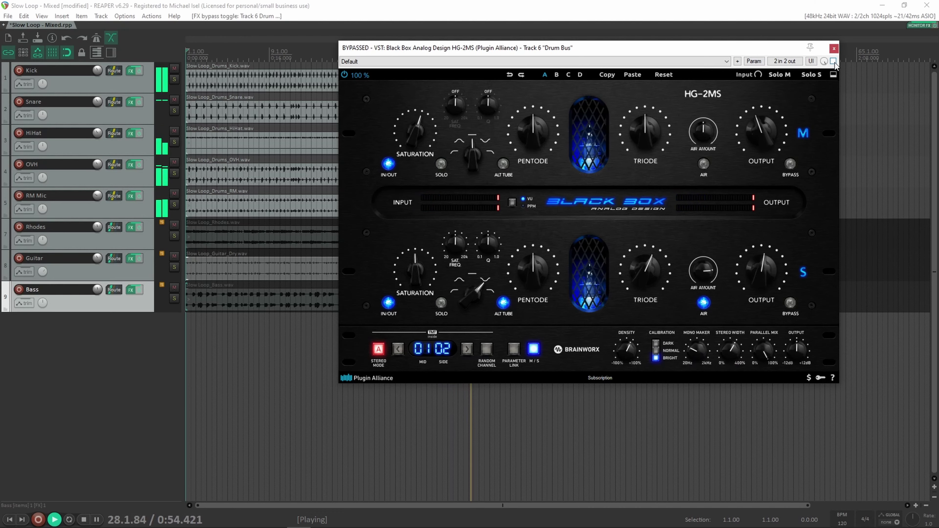
left_click(834, 62)
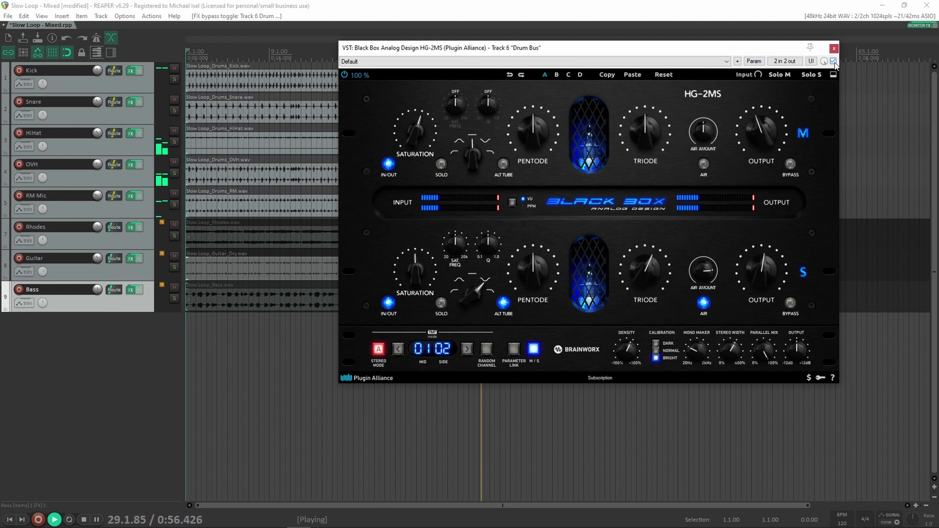
Step: Lower the Parallel Mix slightly and compare the processed drum bus with bypass before and after the change, leaving the plugin active
left_click(834, 62)
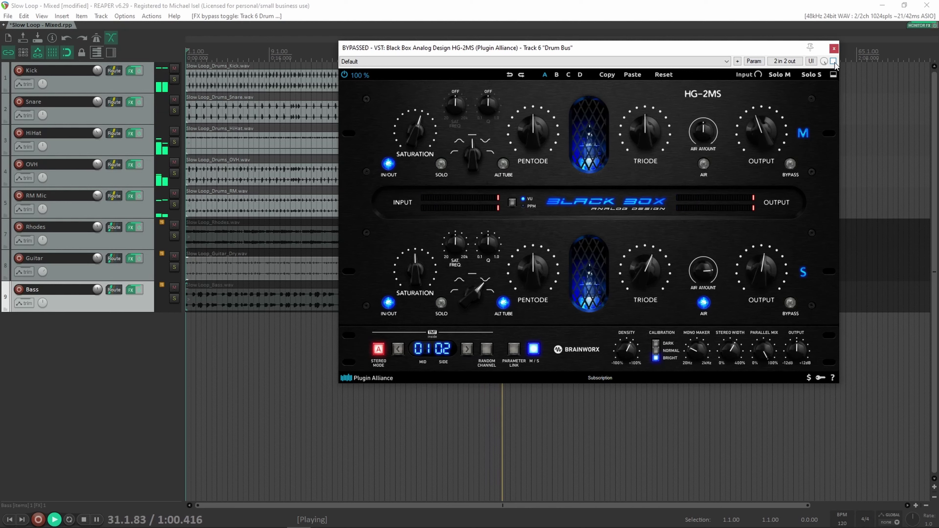
left_click(834, 61)
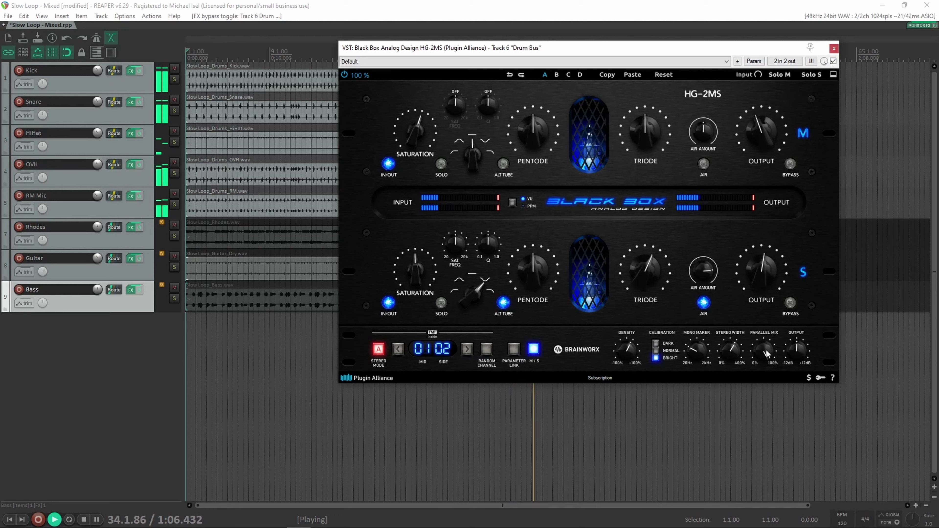
left_click_drag(761, 387, 761, 398)
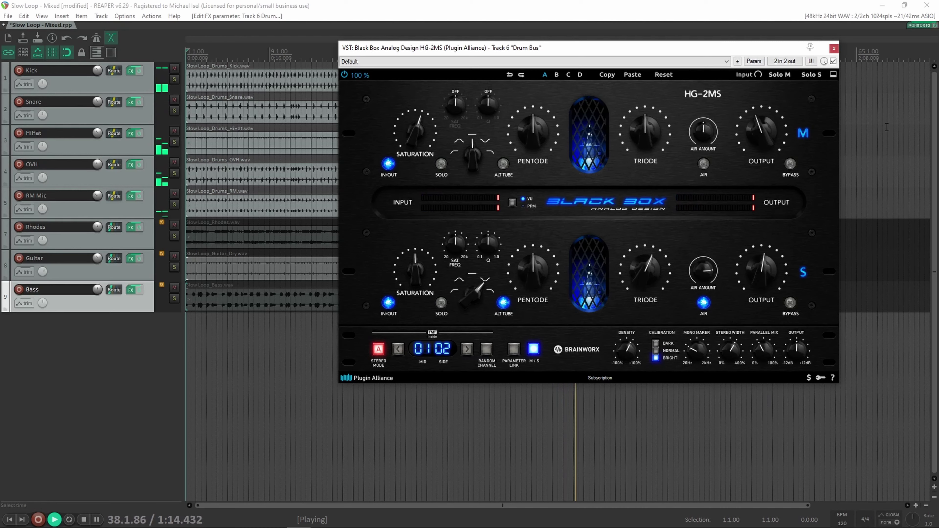
left_click(834, 61)
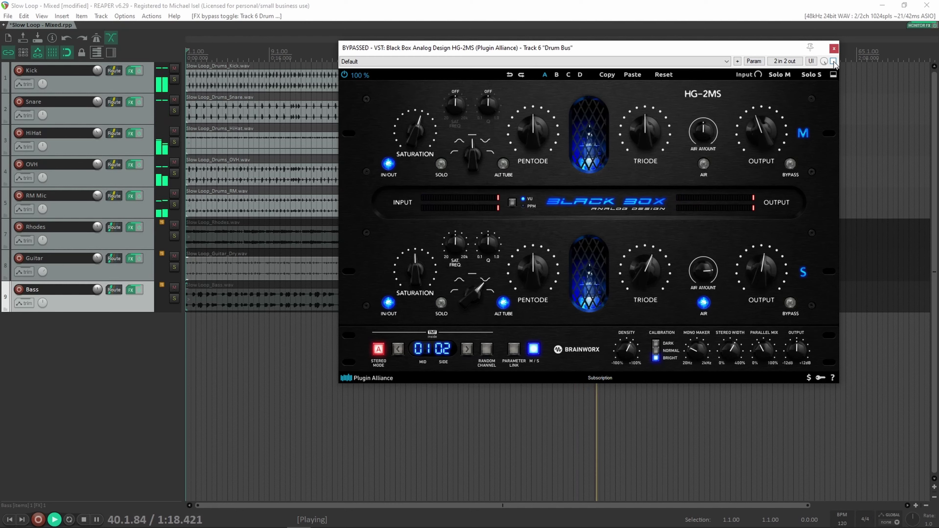
left_click(833, 62)
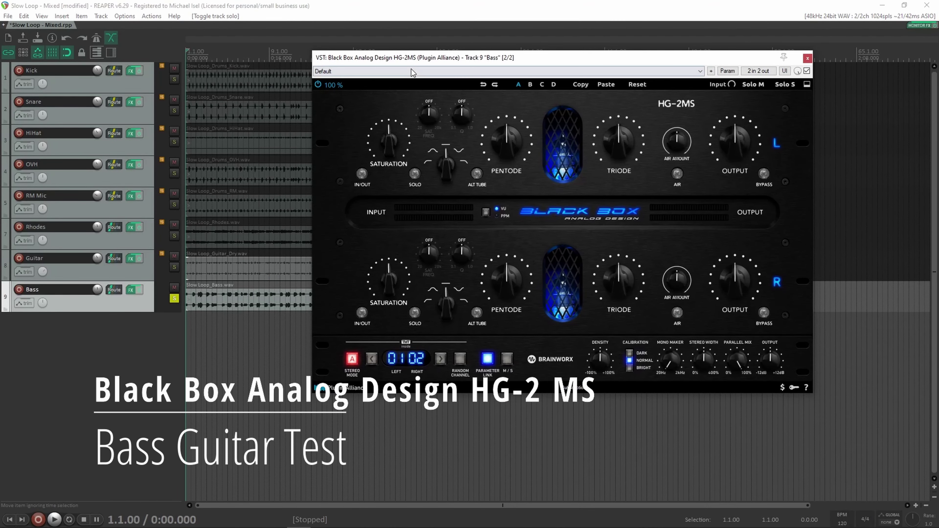
Step: Play the soloed bass track and toggle the linked channels' saturation circuit for comparison, leaving it switched in
left_click_drag(427, 60, 430, 43)
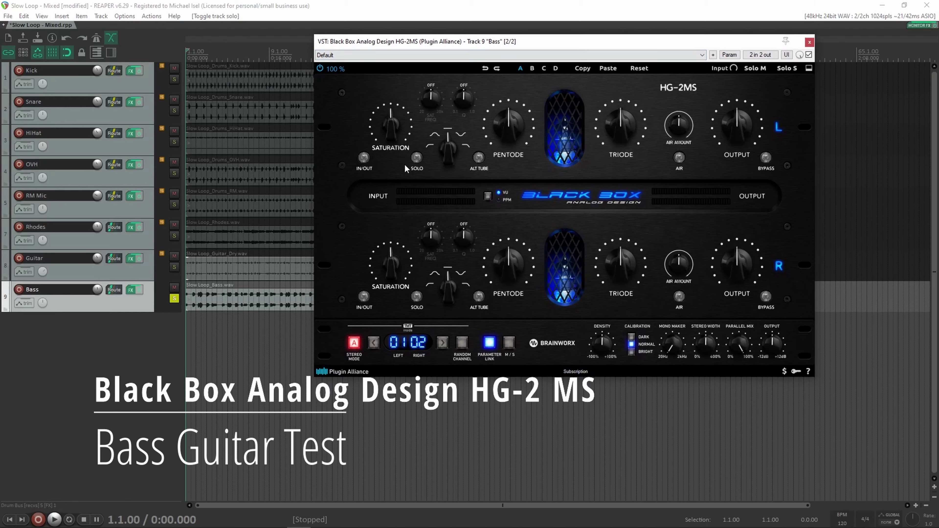
key("space")
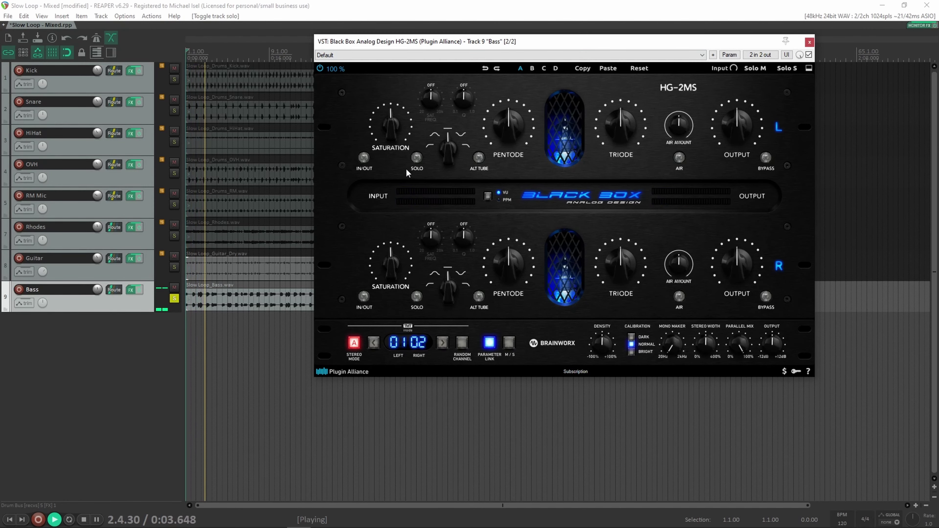
left_click(364, 158)
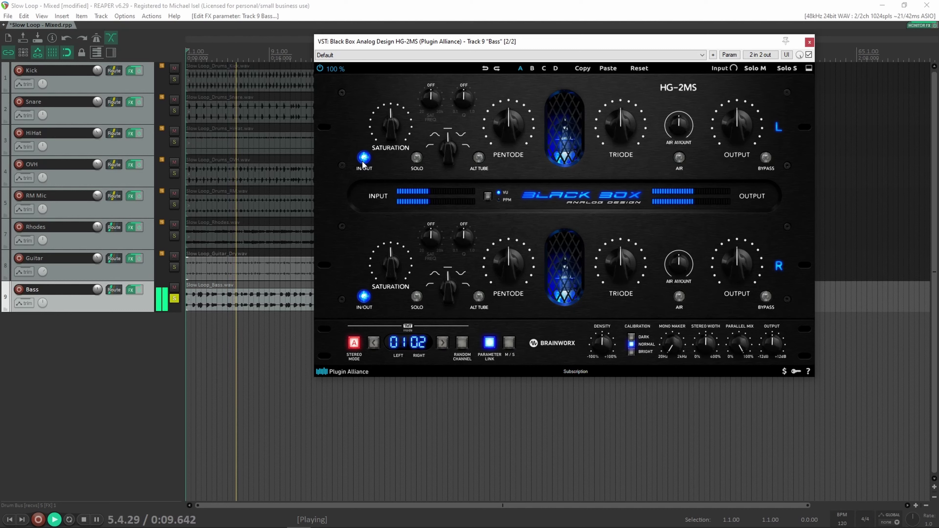
left_click(362, 163)
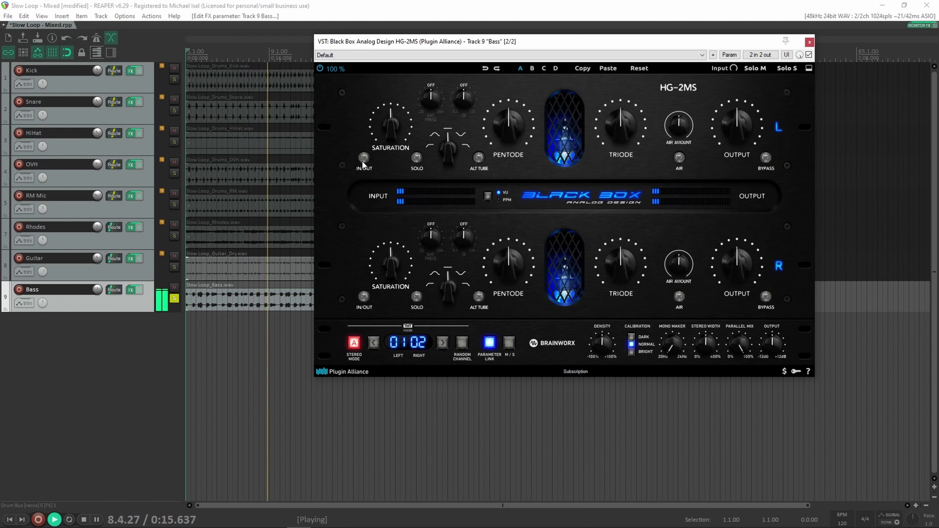
left_click(363, 158)
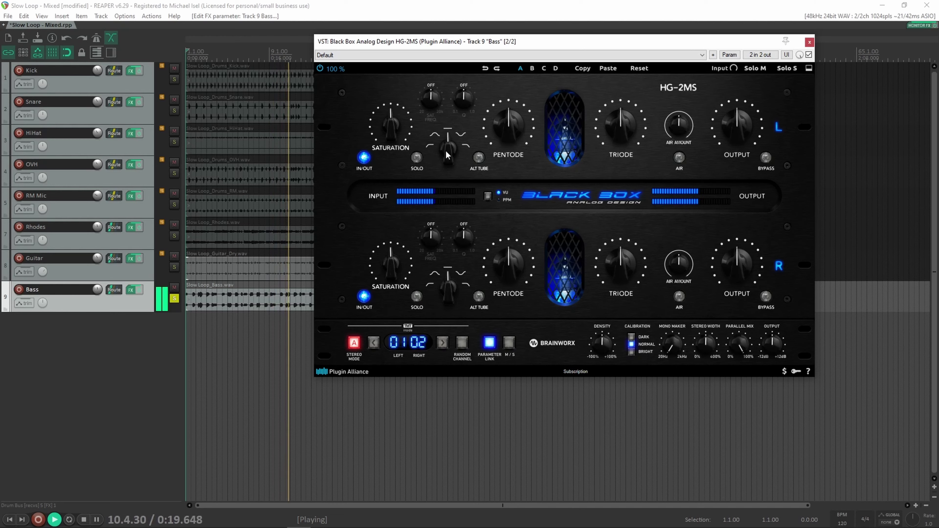
Step: Solo the saturation circuit, turn its filter selector counterclockwise off Flat, enable Alt Tube, and switch the solo off
left_click(417, 157)
mouse_move(450, 147)
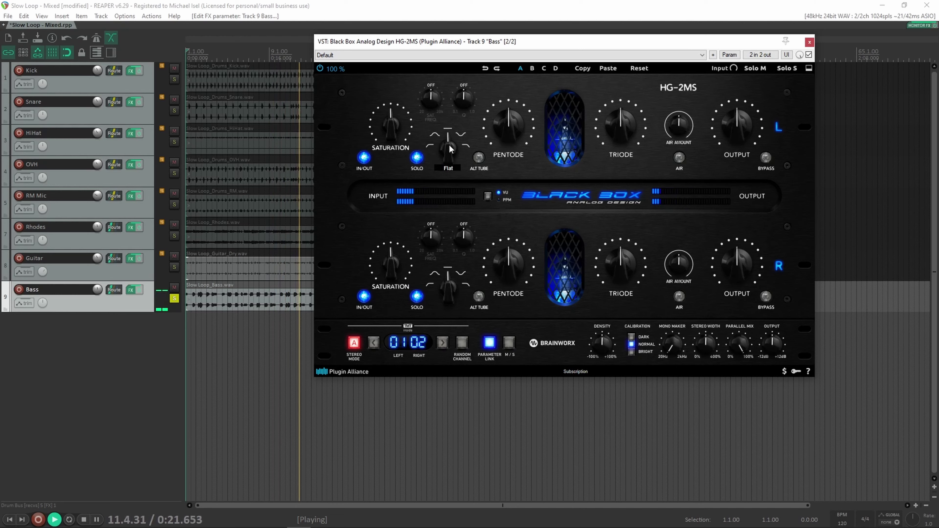
left_click_drag(450, 146, 448, 184)
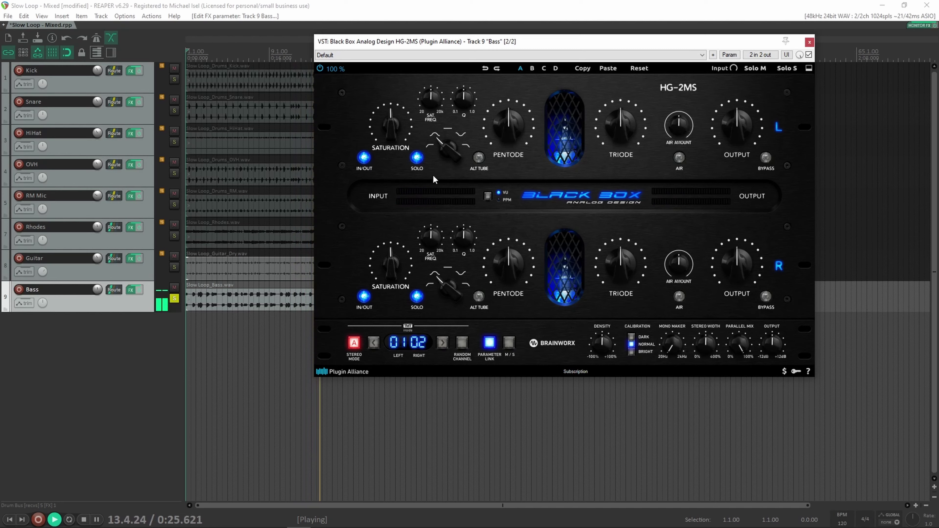
left_click(479, 157)
left_click(418, 158)
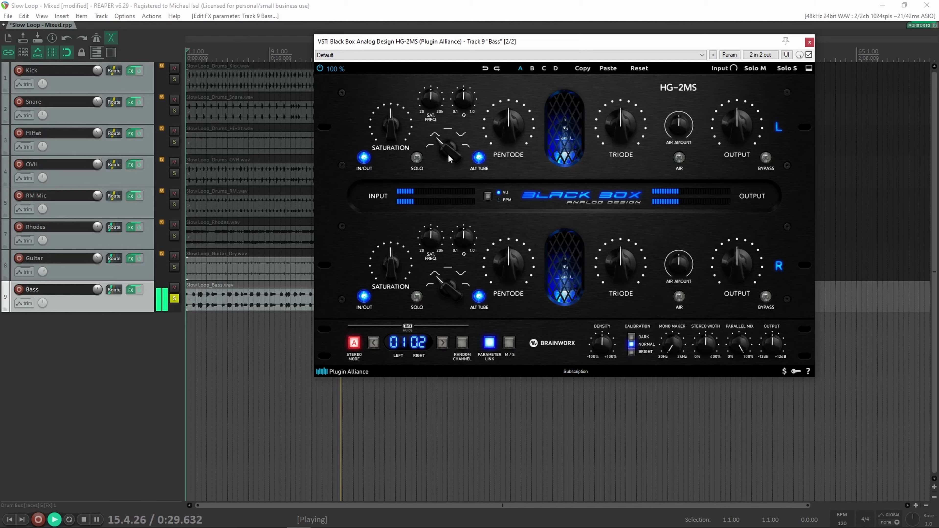
Step: Raise the linked channels' Pentode slightly and compare the processed bass with bypass, leaving the plugin active
left_click_drag(498, 126, 502, 121)
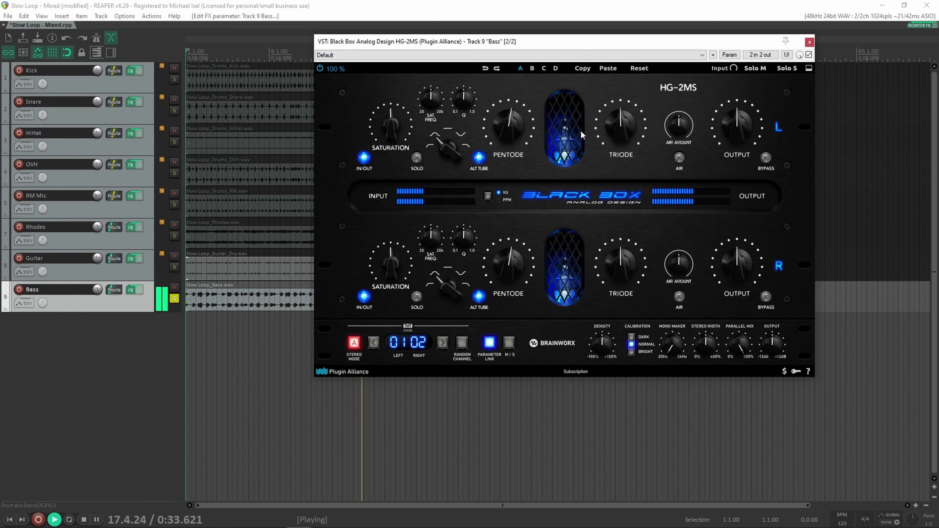
left_click(808, 54)
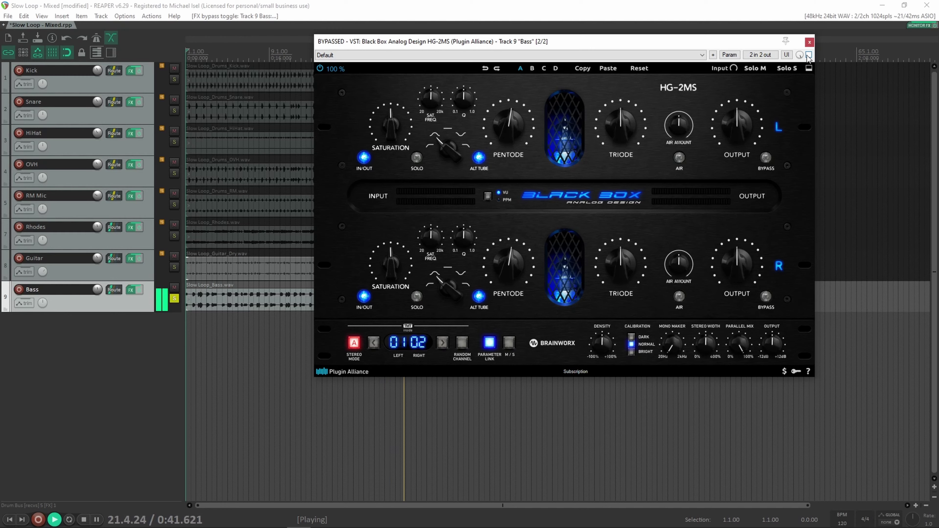
left_click(809, 55)
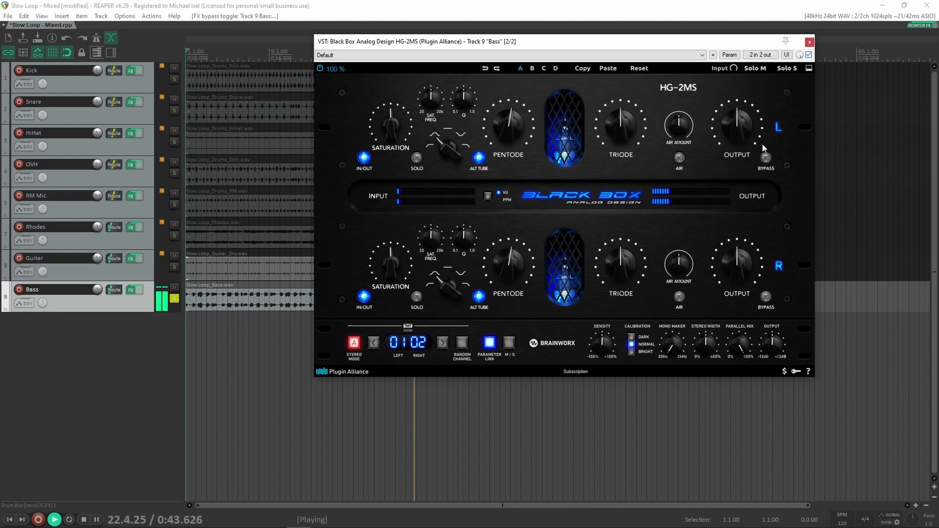
Step: Compare the Bright and Dark calibrations on the bass and leave Calibration set to Bright
left_click(633, 351)
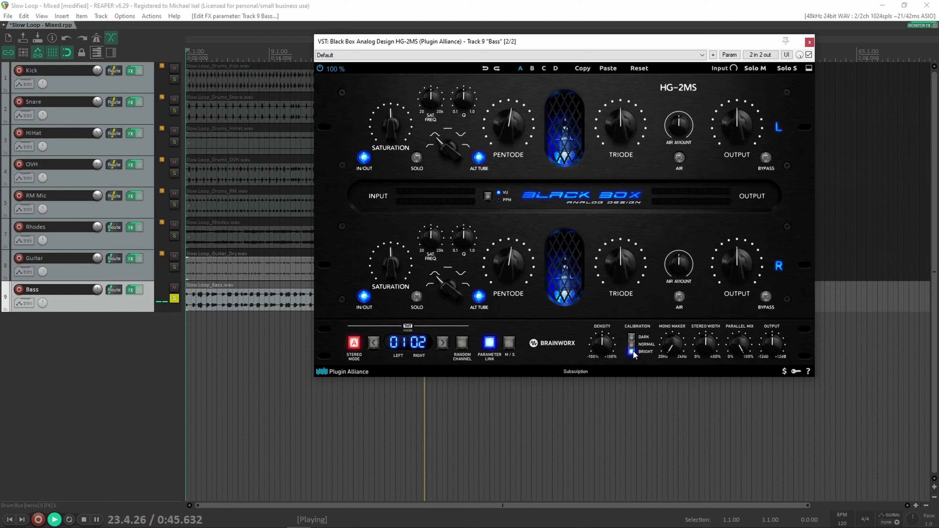
left_click(634, 339)
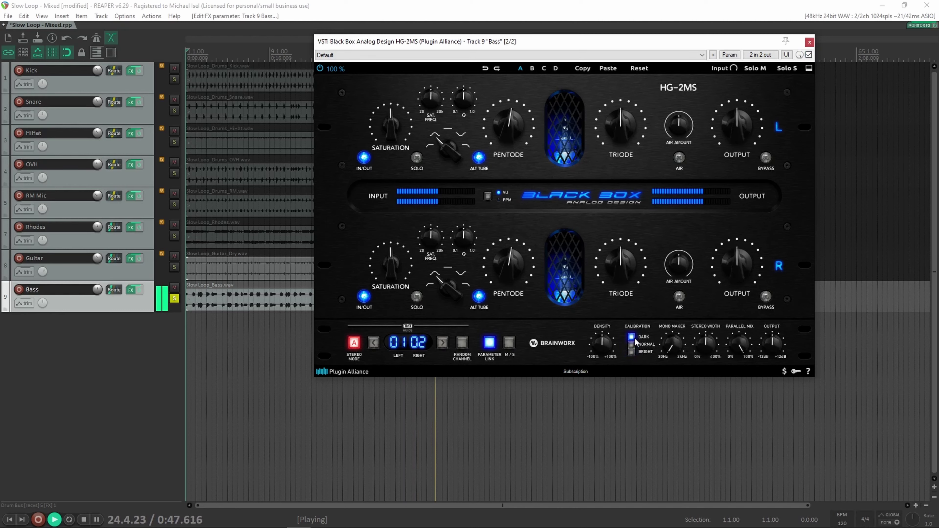
left_click(634, 351)
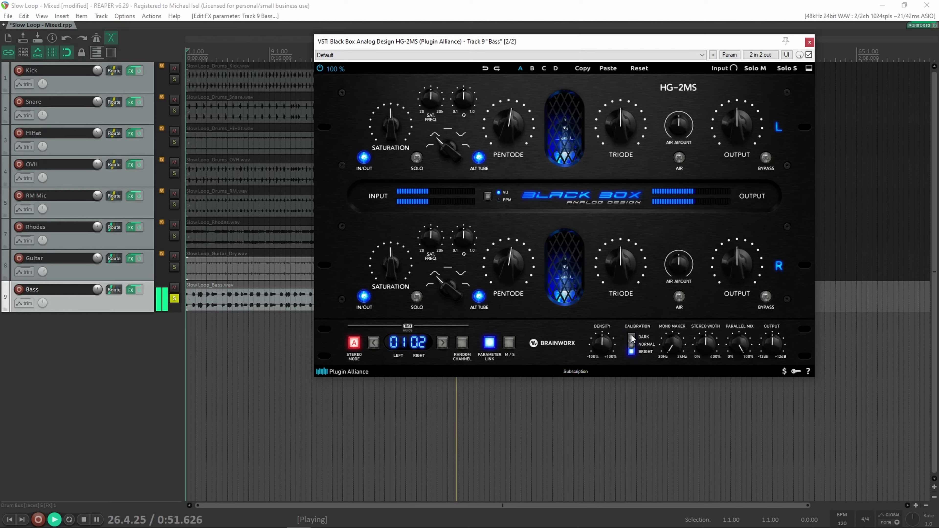
Step: Try higher and lower Density settings on the bass and return the control to its centre position
left_click_drag(602, 343, 618, 298)
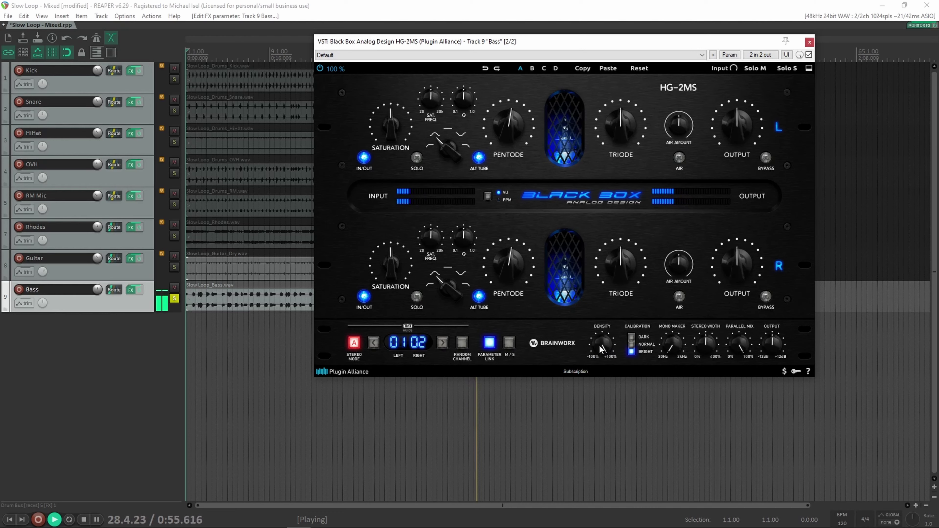
left_click_drag(599, 344, 586, 448)
left_click_drag(602, 357, 604, 343)
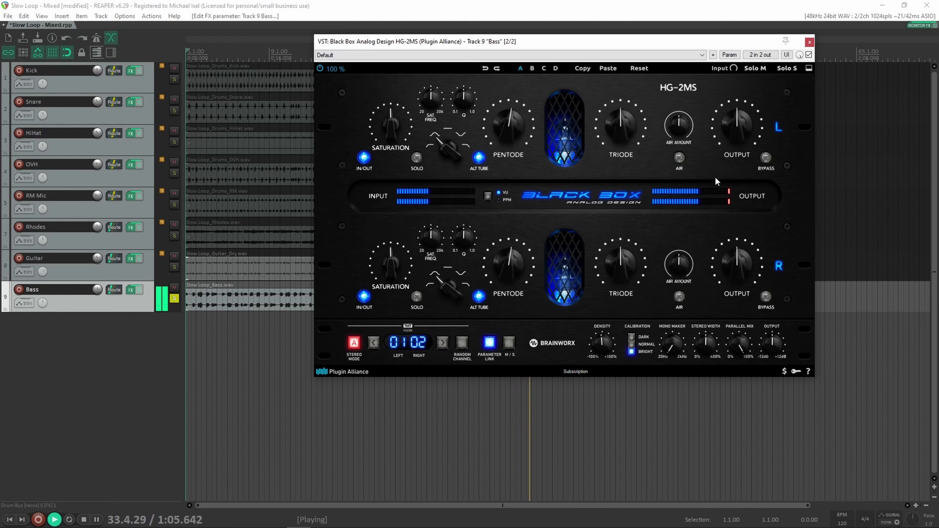
Step: Replay the bass from the start while raising Pentode to maximum and lowering Output to compensate, and reset the bass track's clip indicator
key("space")
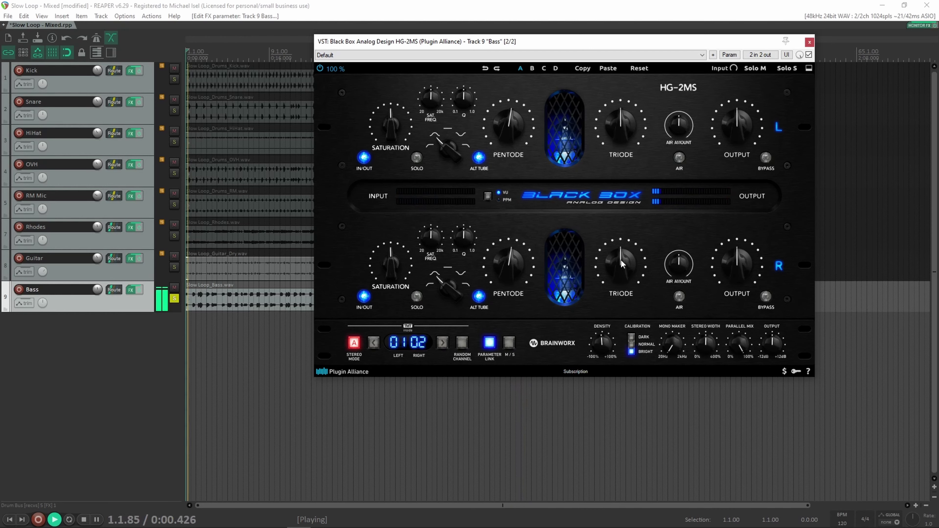
mouse_move(518, 253)
left_click_drag(519, 253, 528, 233)
left_click_drag(742, 262, 736, 295)
left_click_drag(500, 259, 524, 209)
mouse_move(734, 261)
left_click_drag(734, 261, 735, 258)
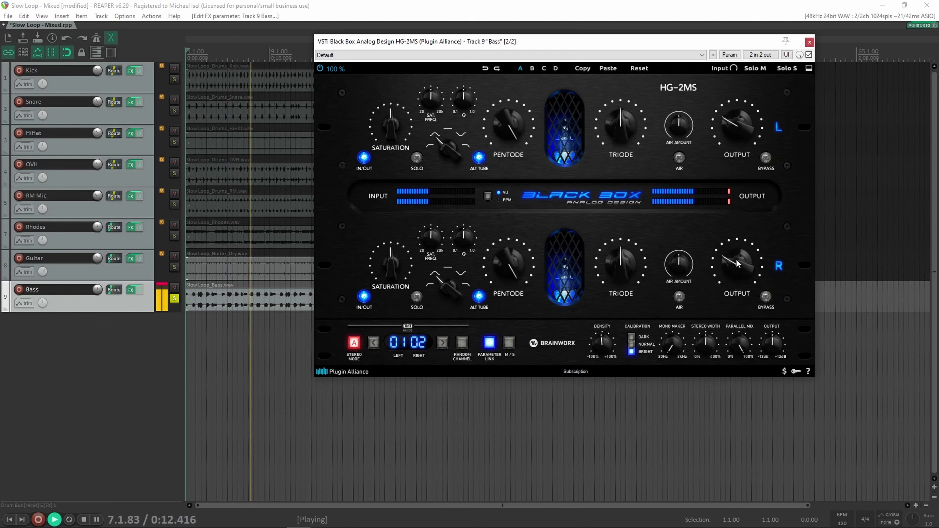
left_click(164, 290)
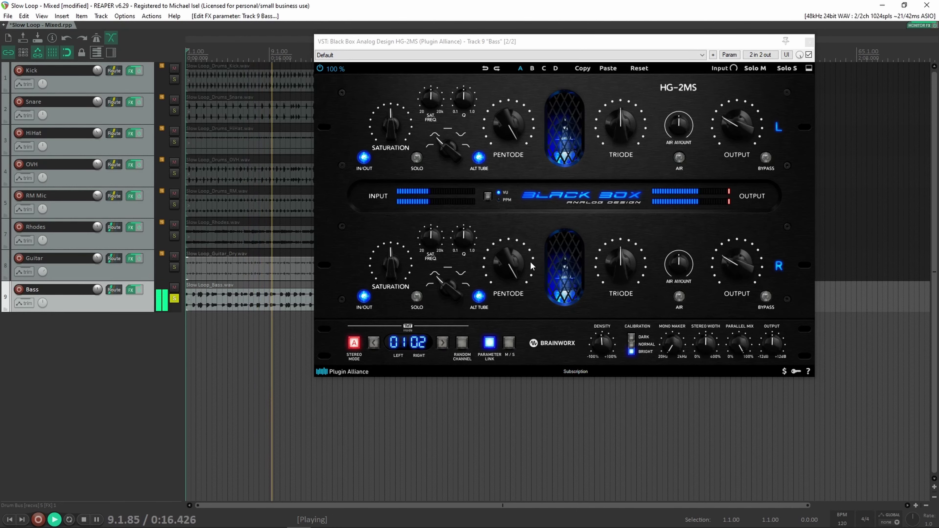
Step: Reduce the linked channels' Pentode to about 58% and raise their Triode to maximum
left_click_drag(514, 265, 507, 329)
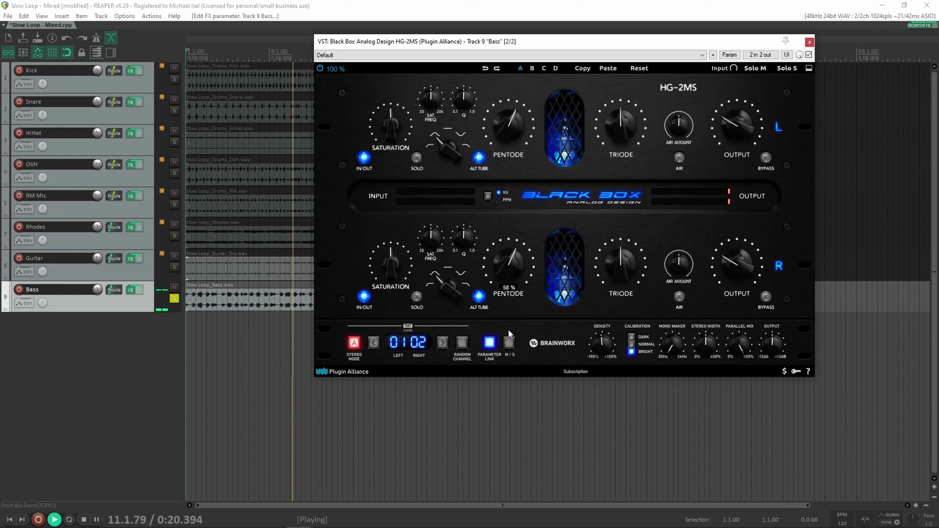
left_click_drag(621, 261, 644, 202)
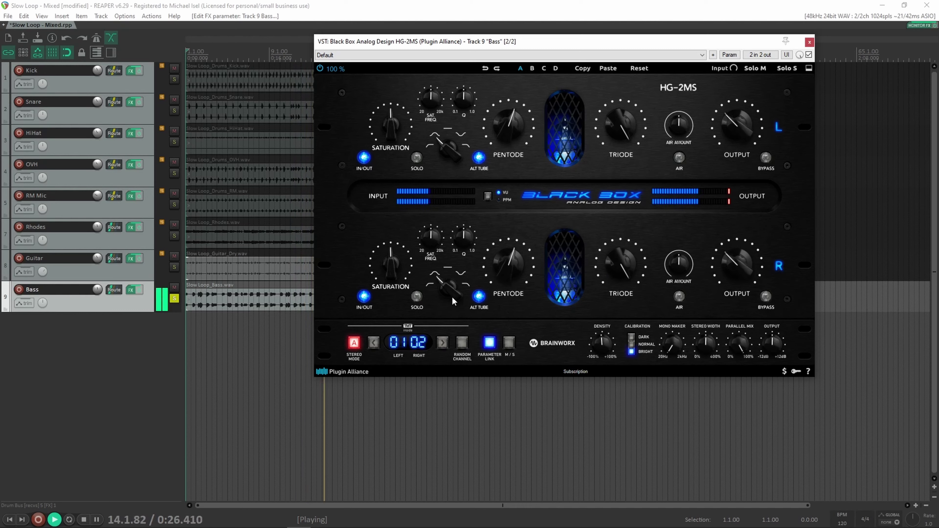
Step: Turn the saturation filter selector clockwise past Flat, lower Sat Freq and raise Q, and compare the result with bypass
left_click_drag(445, 147, 449, 117)
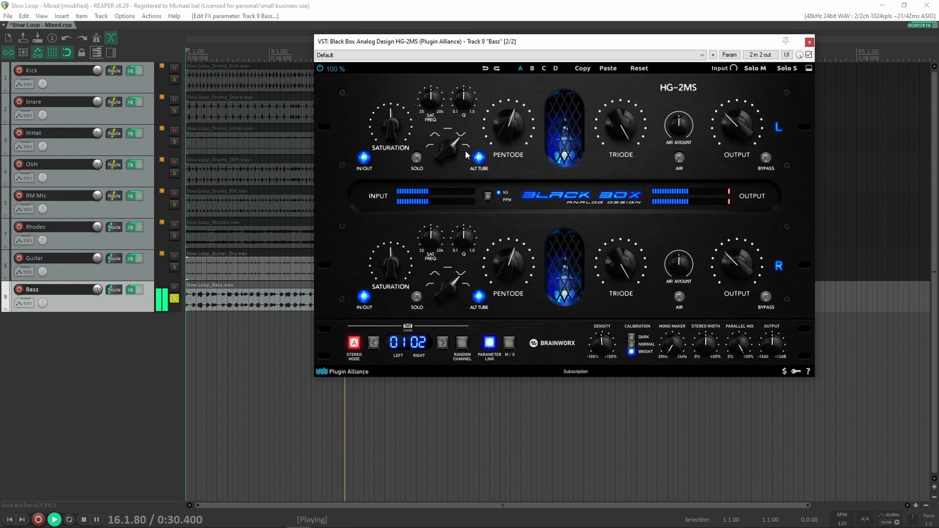
left_click_drag(447, 143, 429, 116)
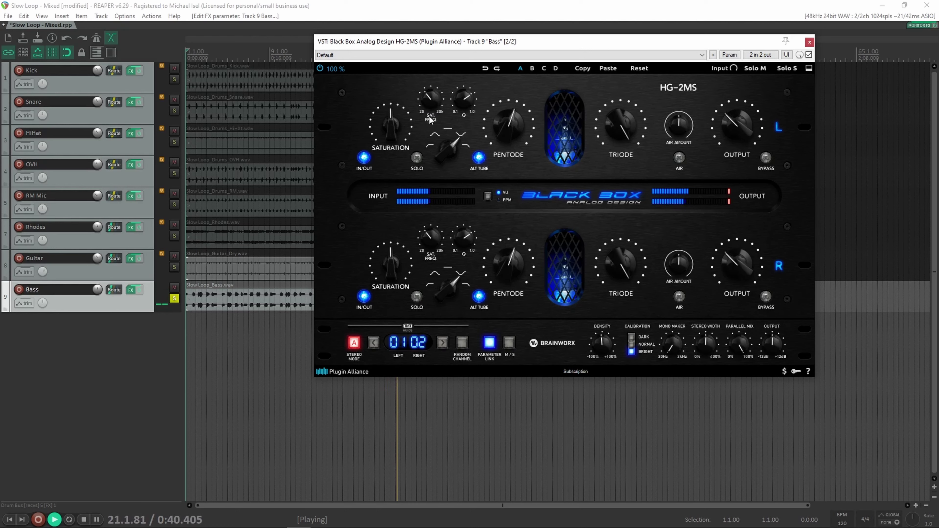
left_click(809, 55)
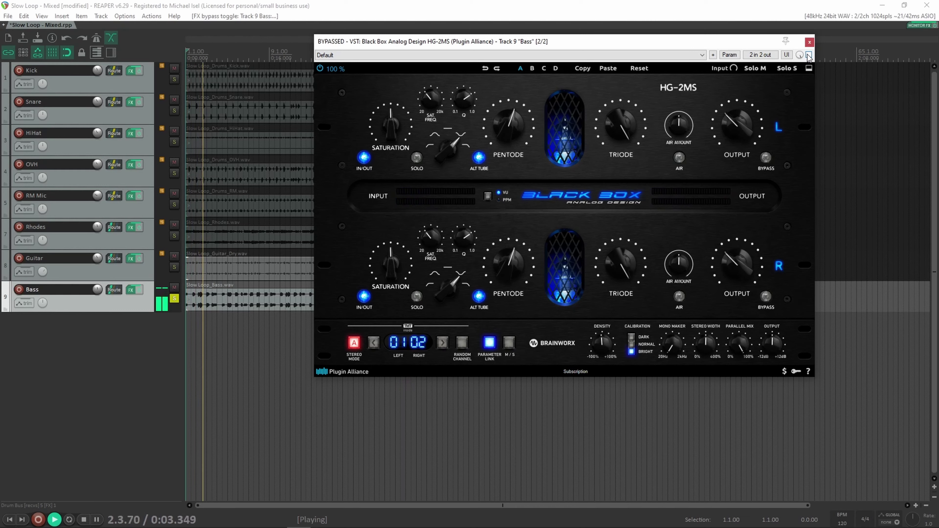
left_click(809, 55)
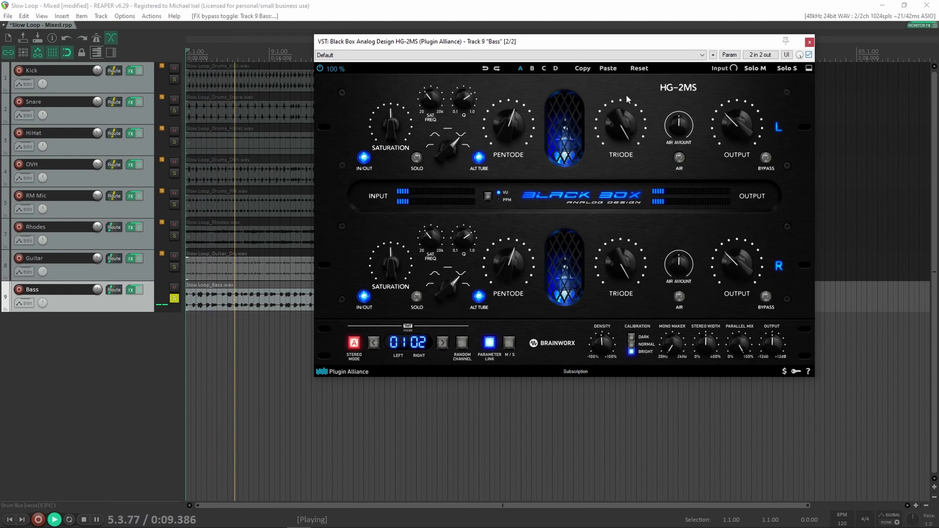
Step: Raise the linked channels' Saturation well above centre and compare the processed bass with bypass
left_click_drag(389, 137, 395, 120)
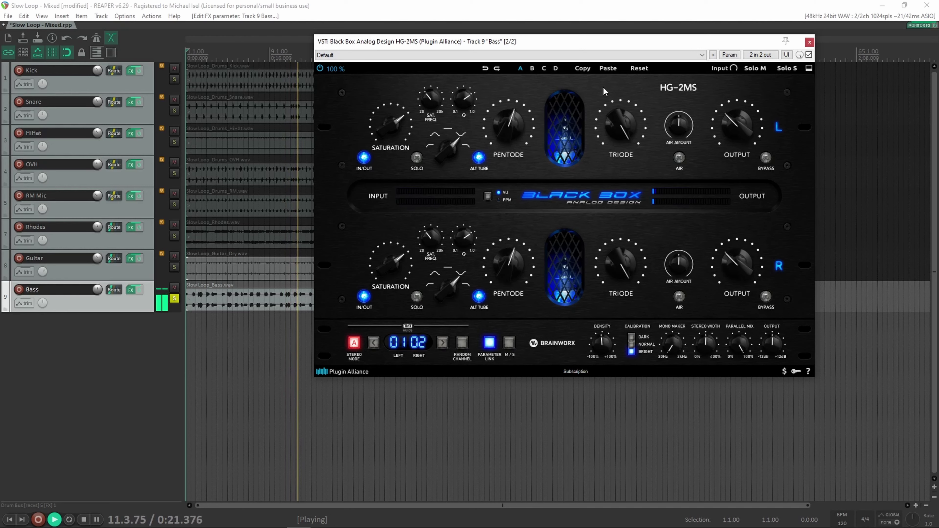
left_click(809, 55)
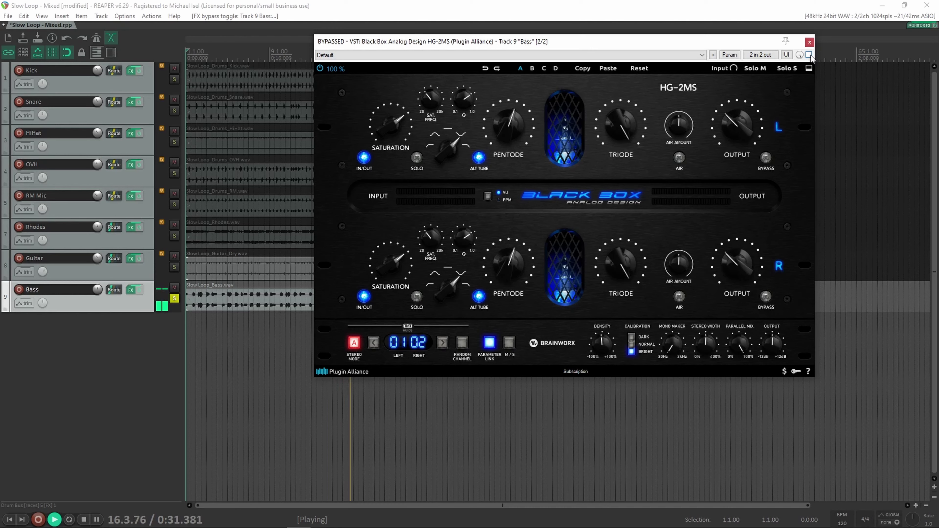
left_click(809, 55)
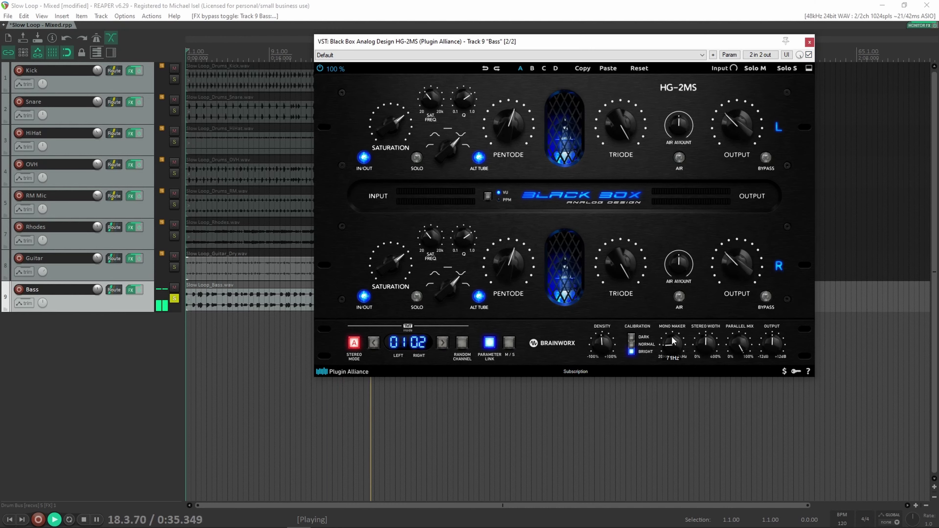
Step: Raise the Mono Maker frequency and the Stereo Width above centre, compare the bass with bypass, and stop playback with the plugin active
left_click_drag(672, 340, 712, 302)
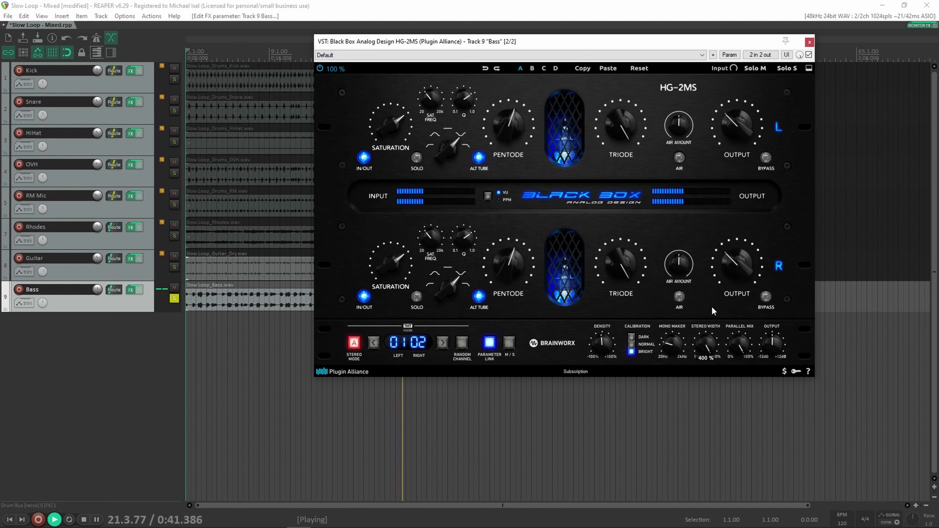
left_click_drag(709, 326, 707, 336)
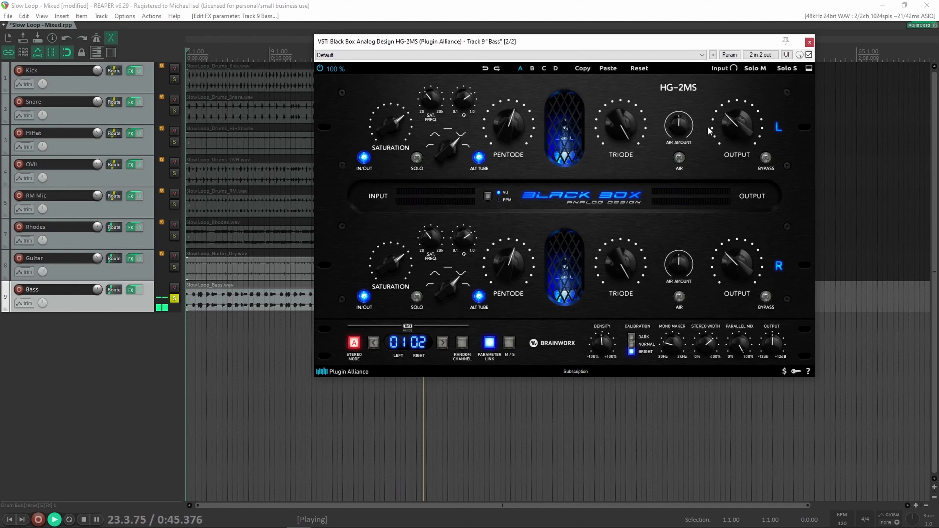
left_click(809, 55)
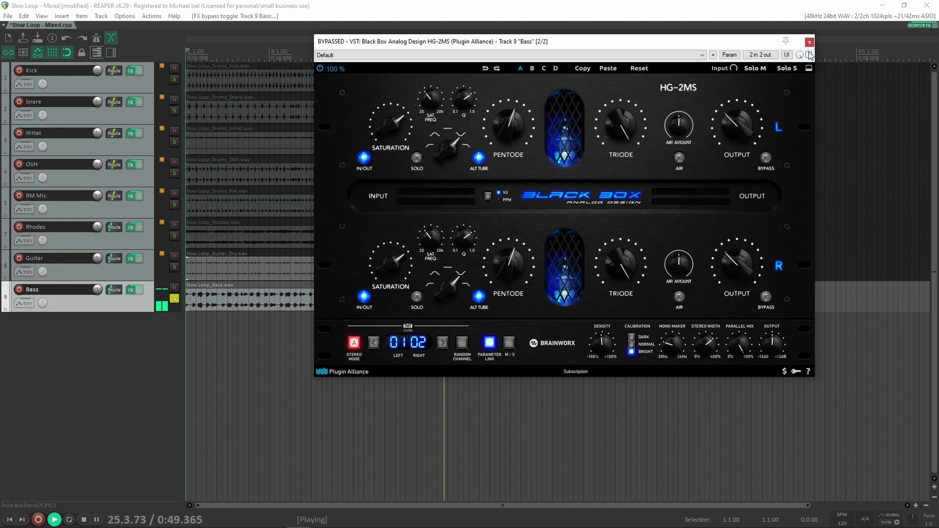
left_click(810, 55)
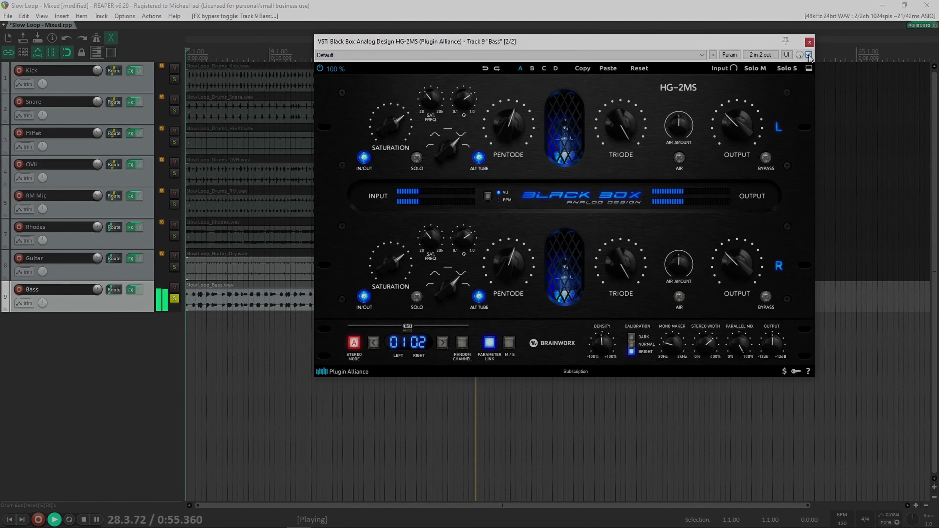
key("space")
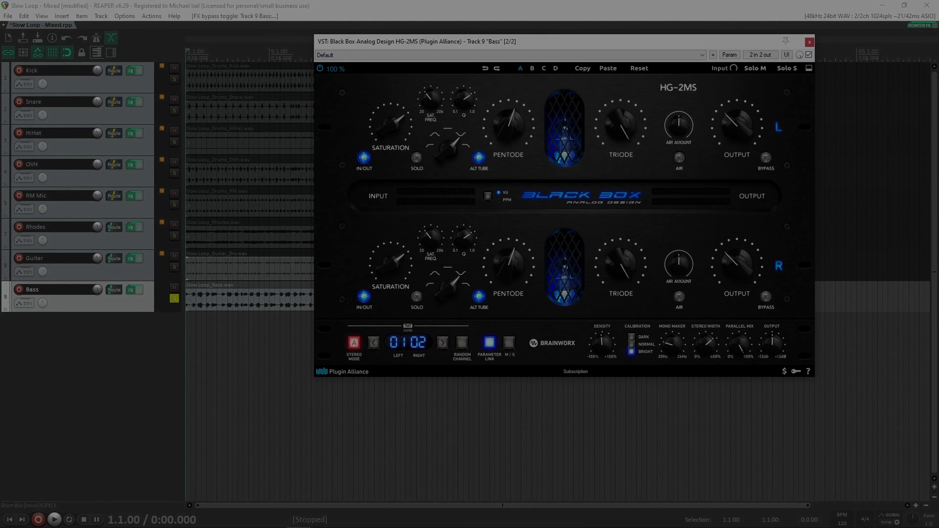